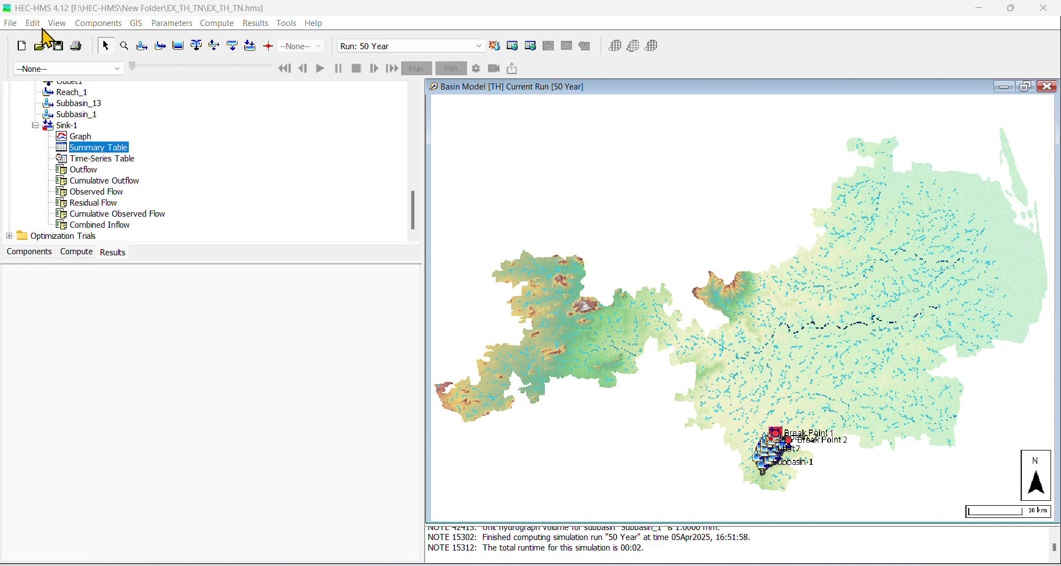
Open the Clark Unit Hydrograph parameter table for all subbasins from Parameters > Transform.
left_click(182, 23)
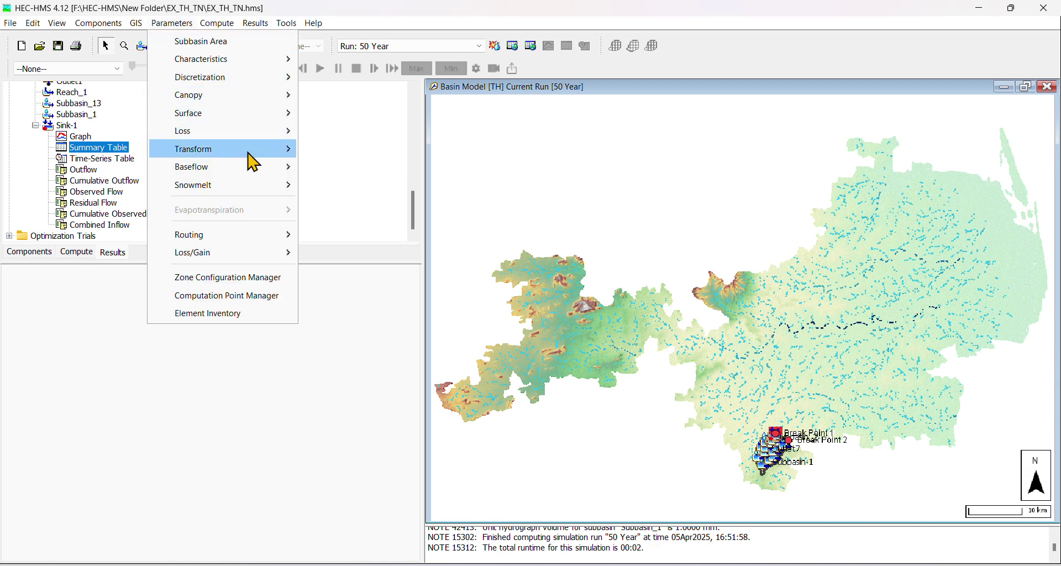
mouse_move(248, 153)
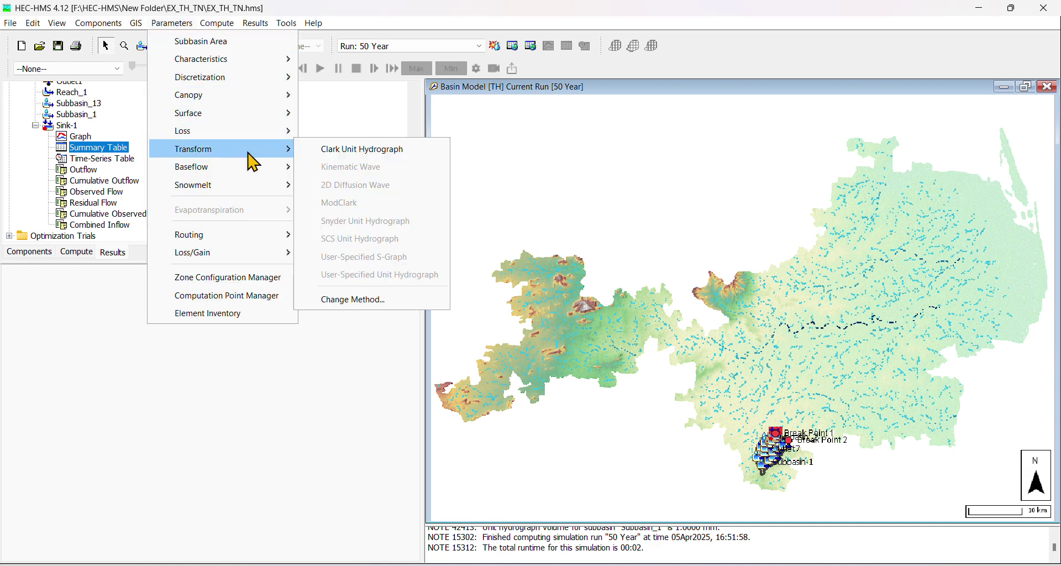
left_click(381, 151)
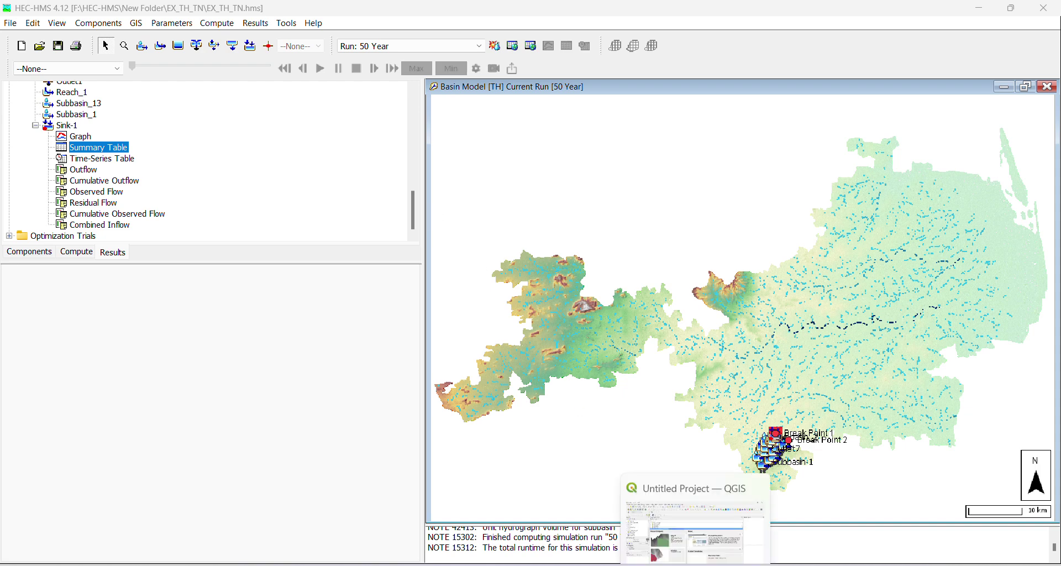
Bring the Clark table forward, then minimize it to reveal the Basin Model [TH] map.
mouse_move(665, 563)
left_click(726, 533)
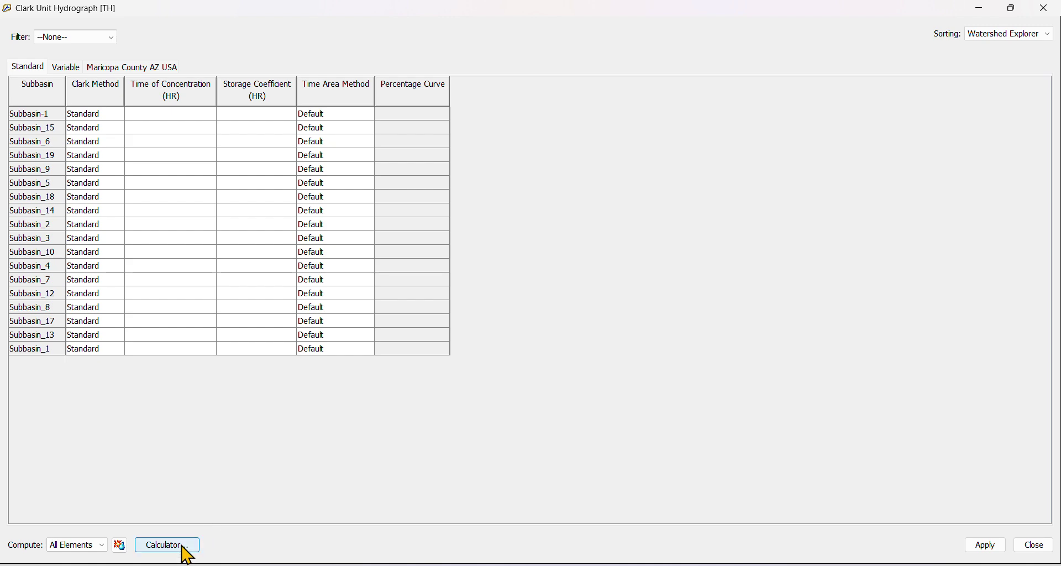
left_click(981, 10)
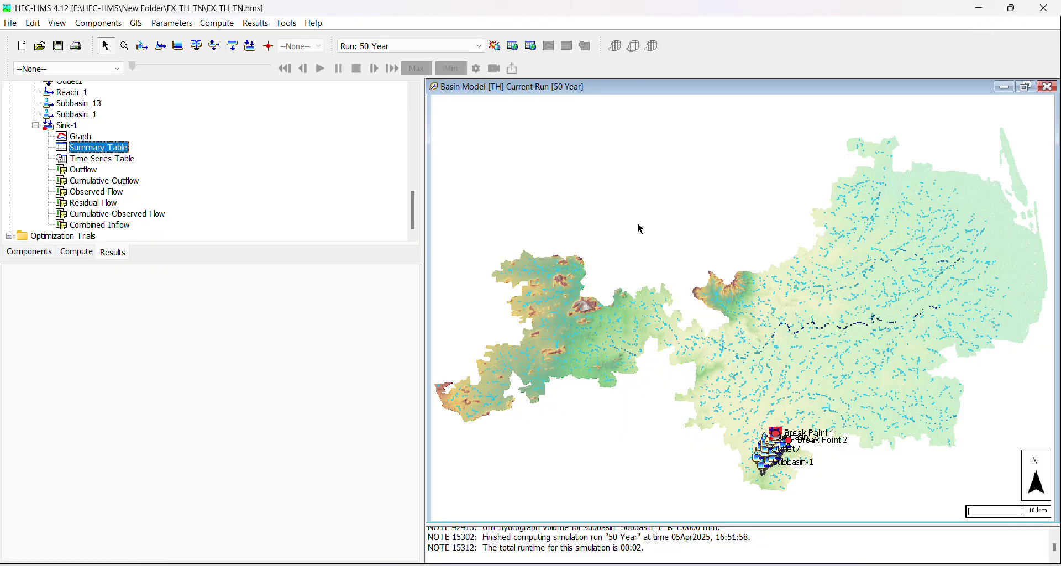
left_click(181, 24)
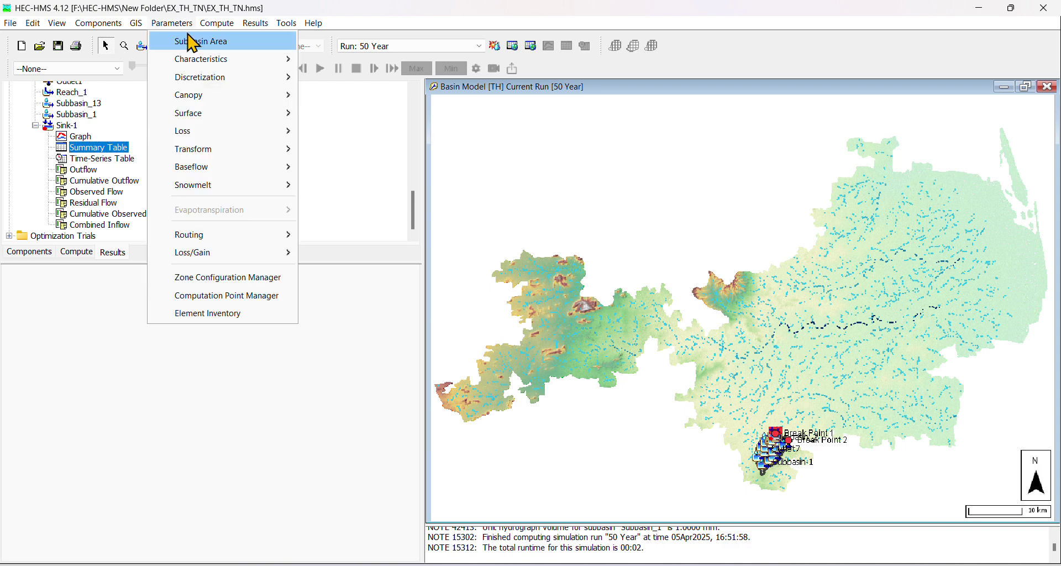
mouse_move(260, 61)
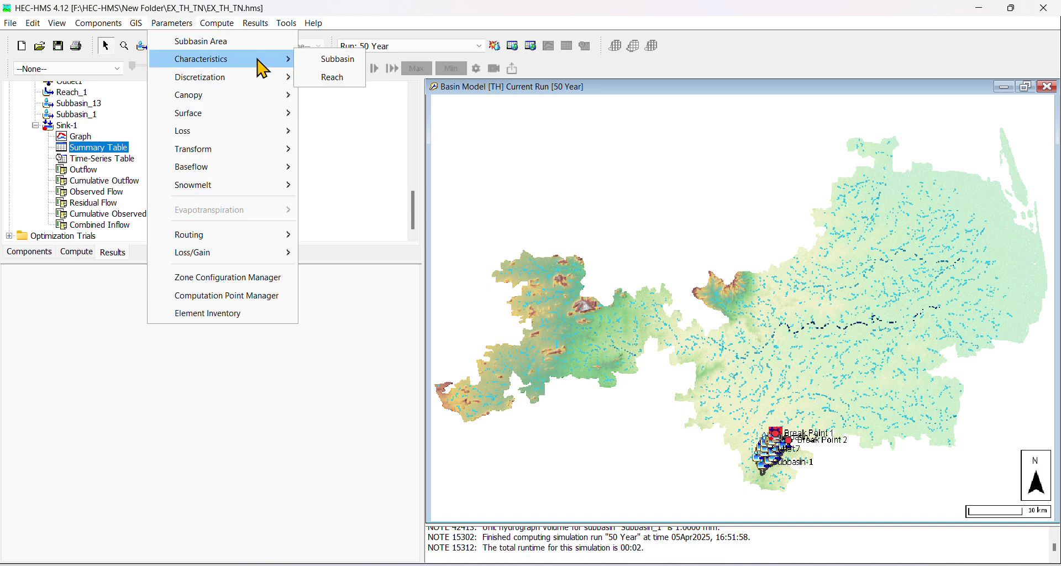
left_click(333, 59)
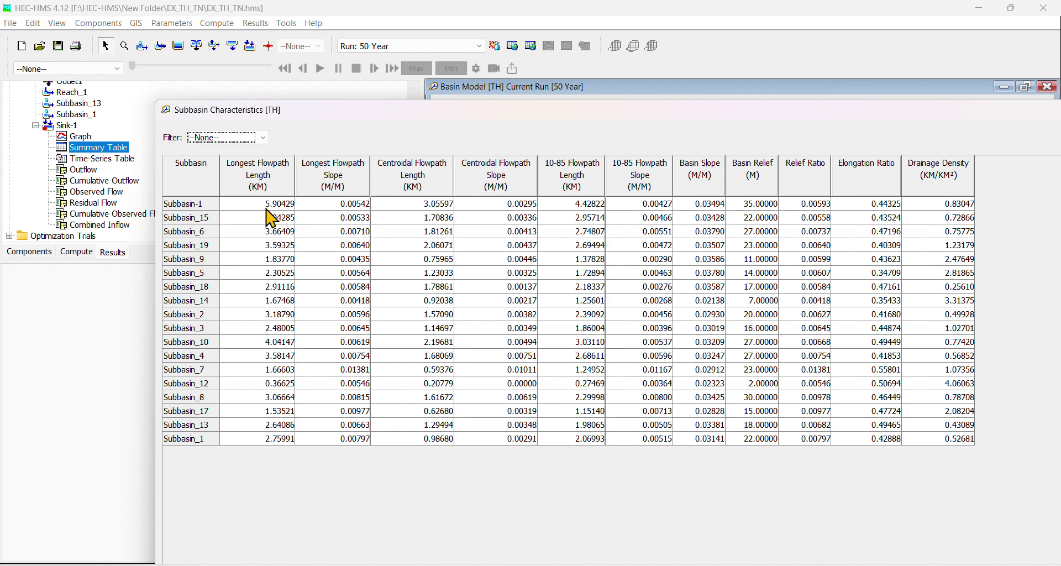
left_click_drag(405, 115, 993, 93)
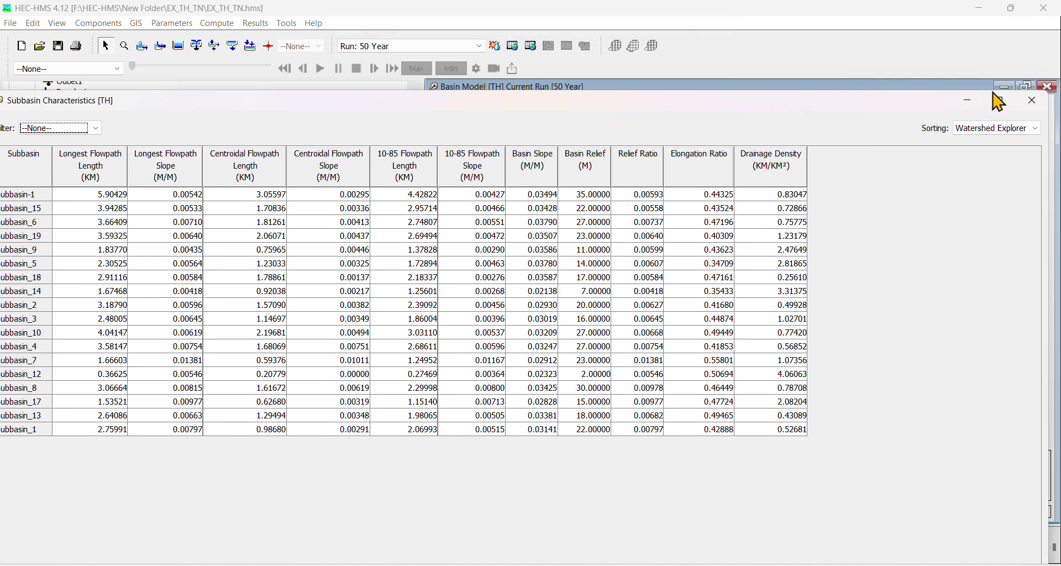
left_click(996, 99)
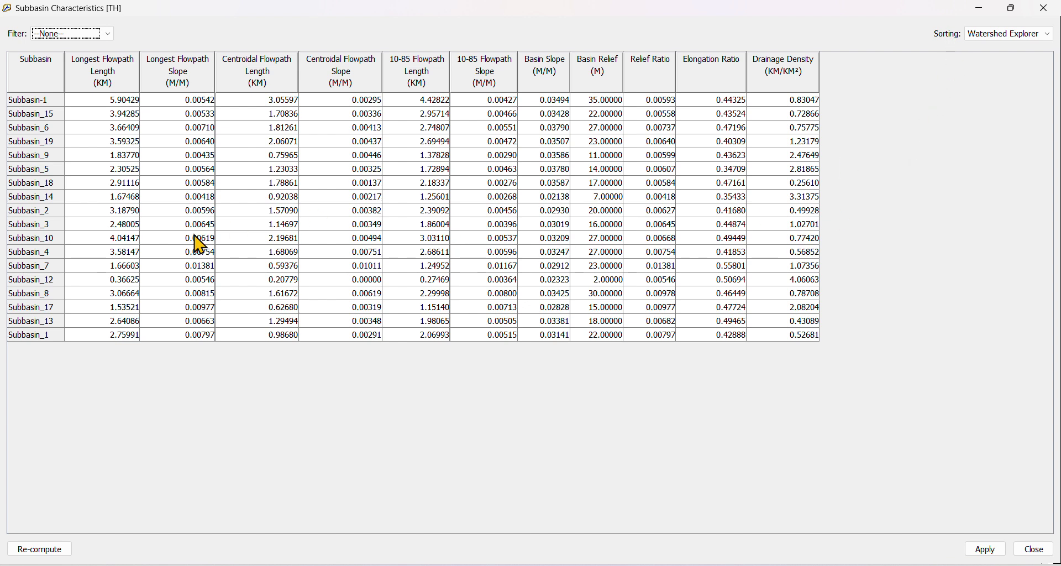
left_click(982, 9)
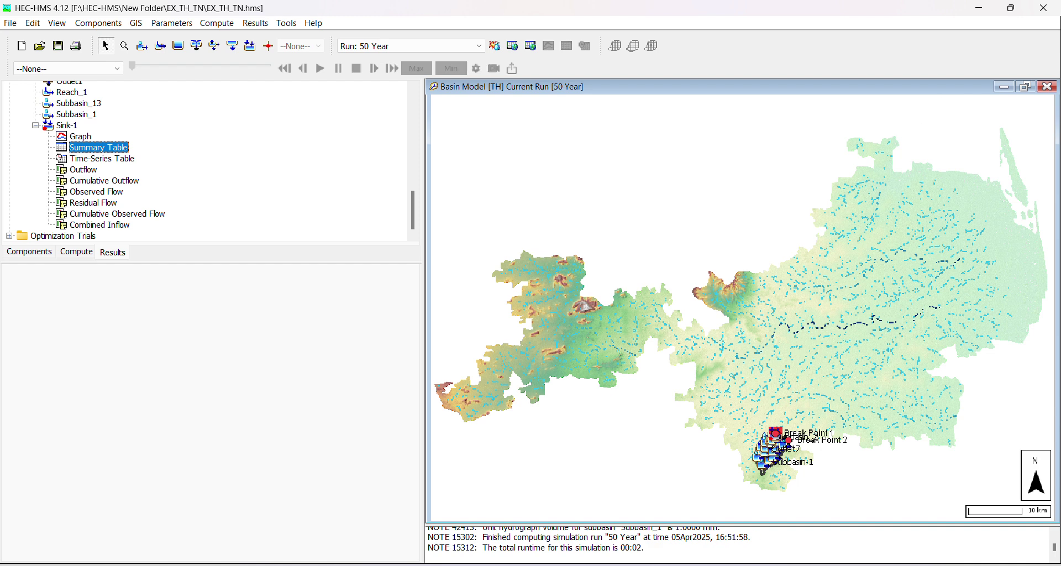
Select every subbasin's Time of Concentration cell and open the Expression Calculator on its Stats variables.
mouse_move(672, 564)
left_click(675, 525)
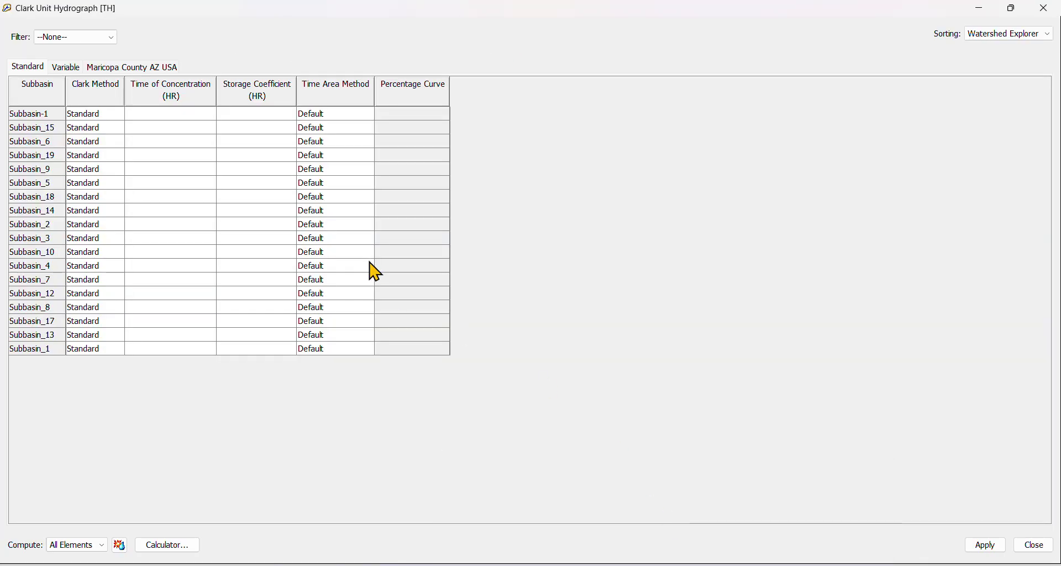
left_click_drag(191, 113, 203, 355)
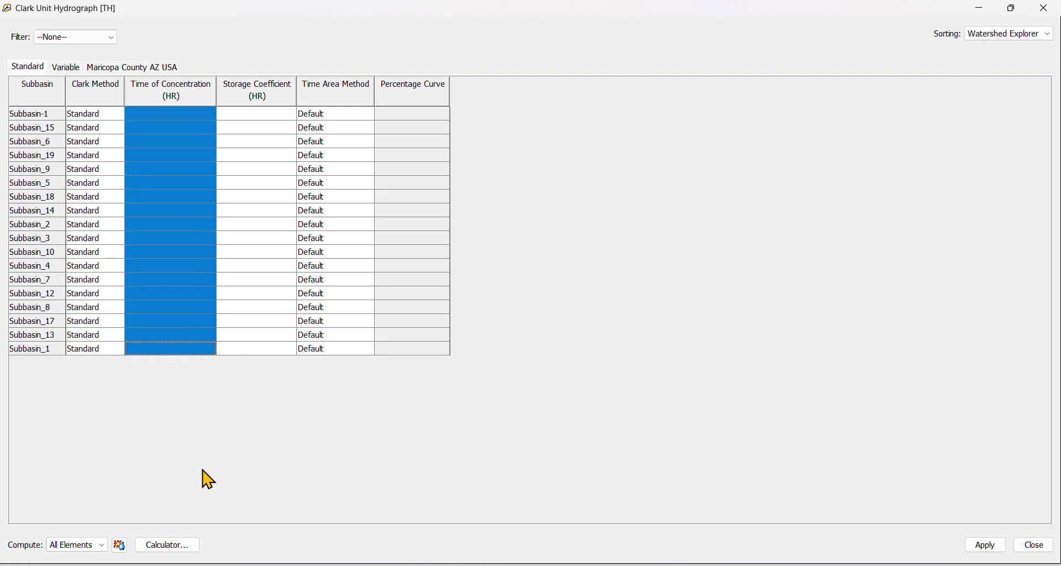
left_click(166, 547)
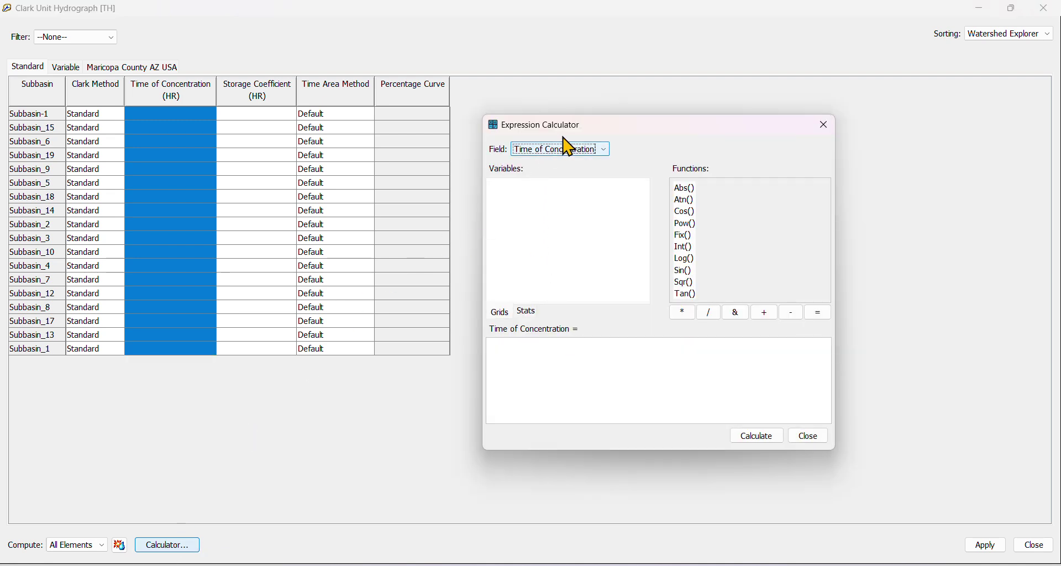
left_click(530, 313)
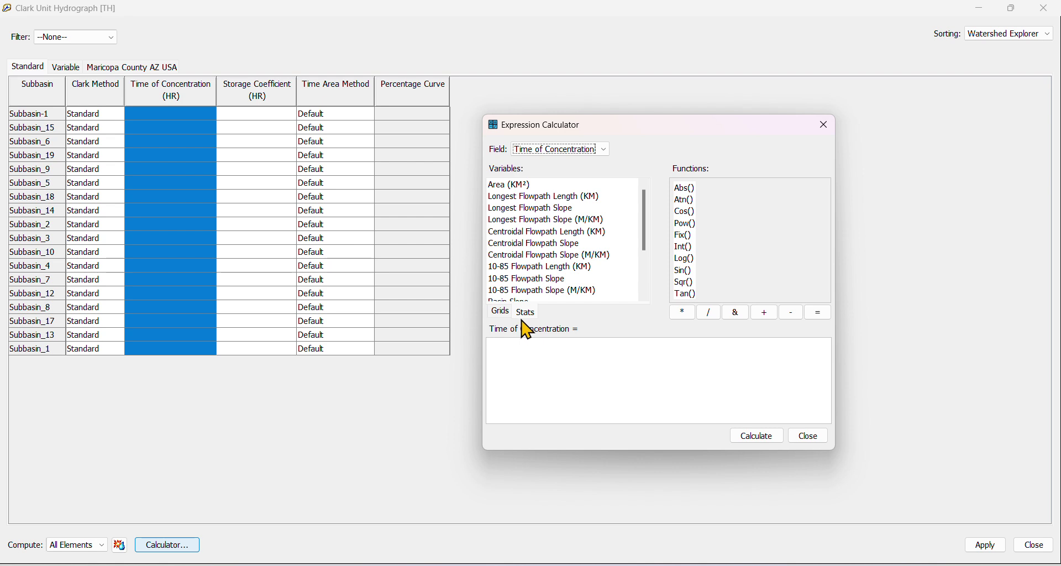
left_click(538, 348)
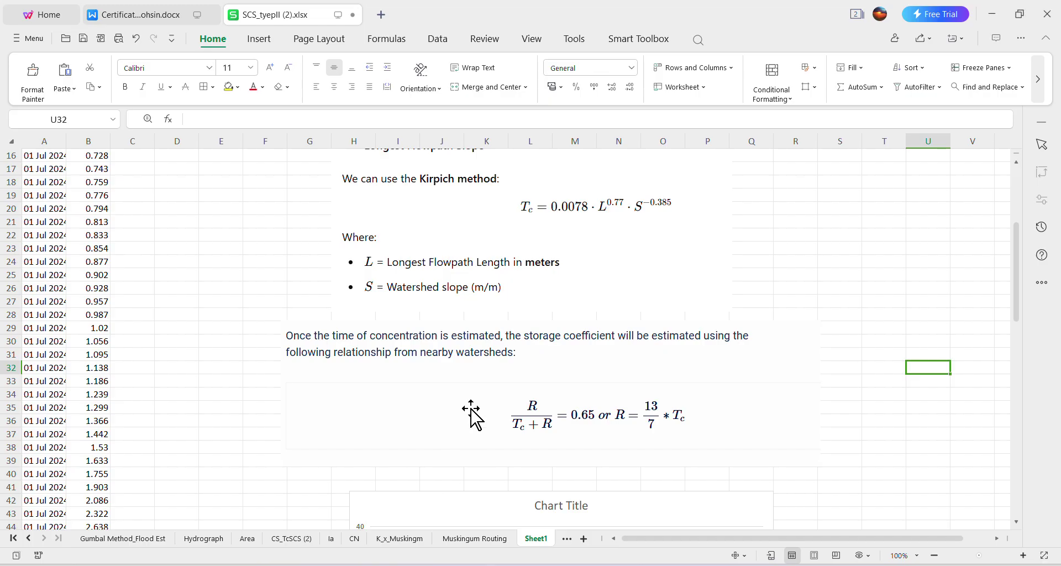
scroll(516, 266, "up", 1)
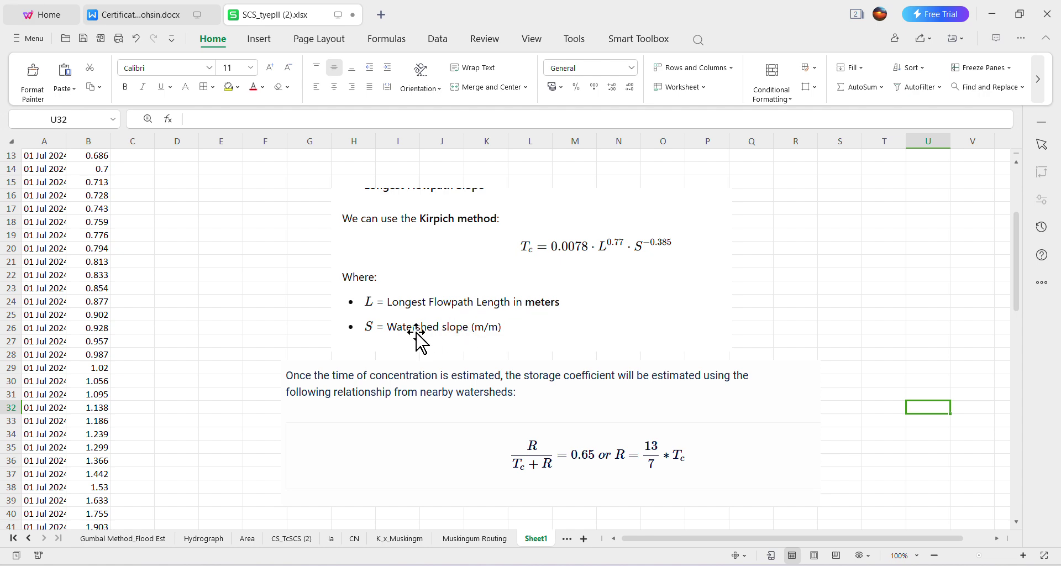
scroll(533, 318, "up", 2)
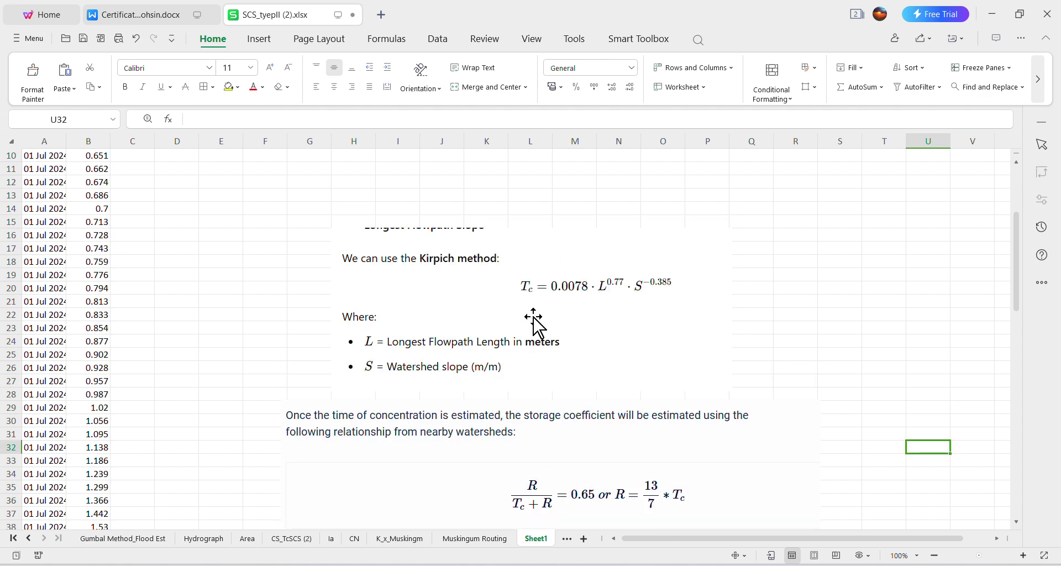
scroll(550, 380, "down", 2)
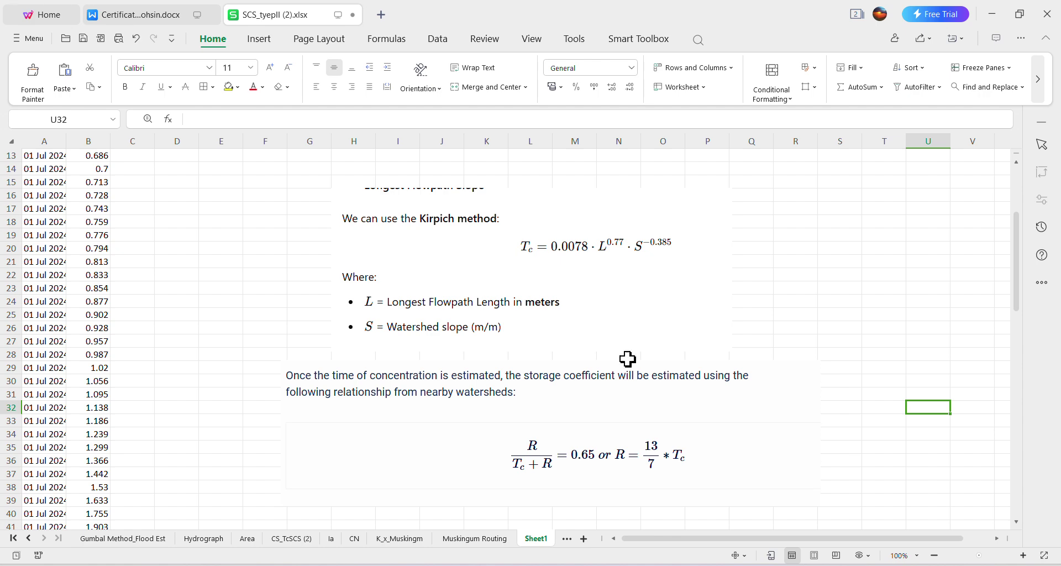
mouse_move(727, 552)
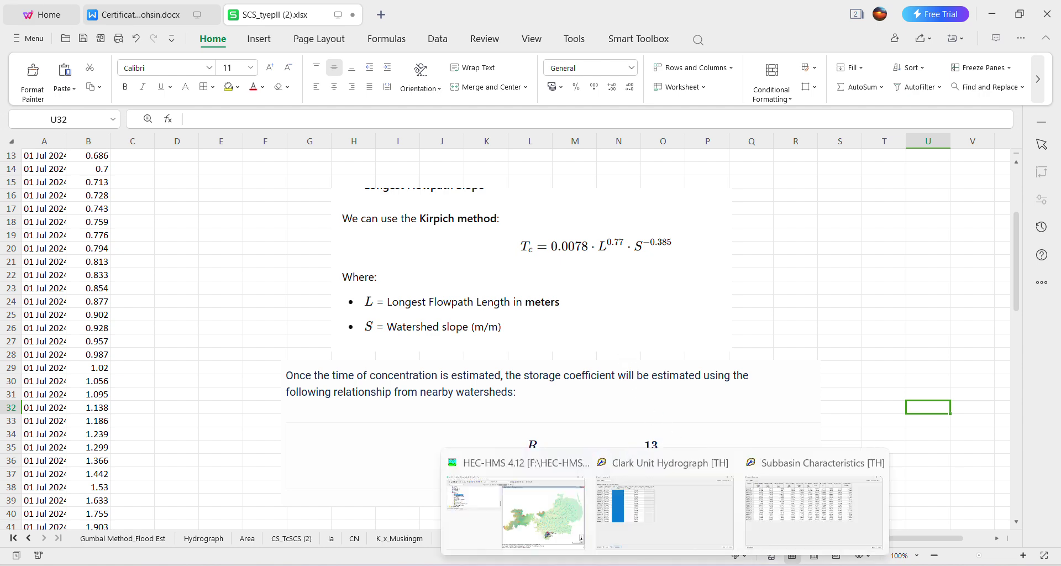
left_click(664, 517)
Build 0.0078*pow([Longest Flowpath Length (KM)]*1000, 0.77) as the start of the Tc expression.
left_click(664, 518)
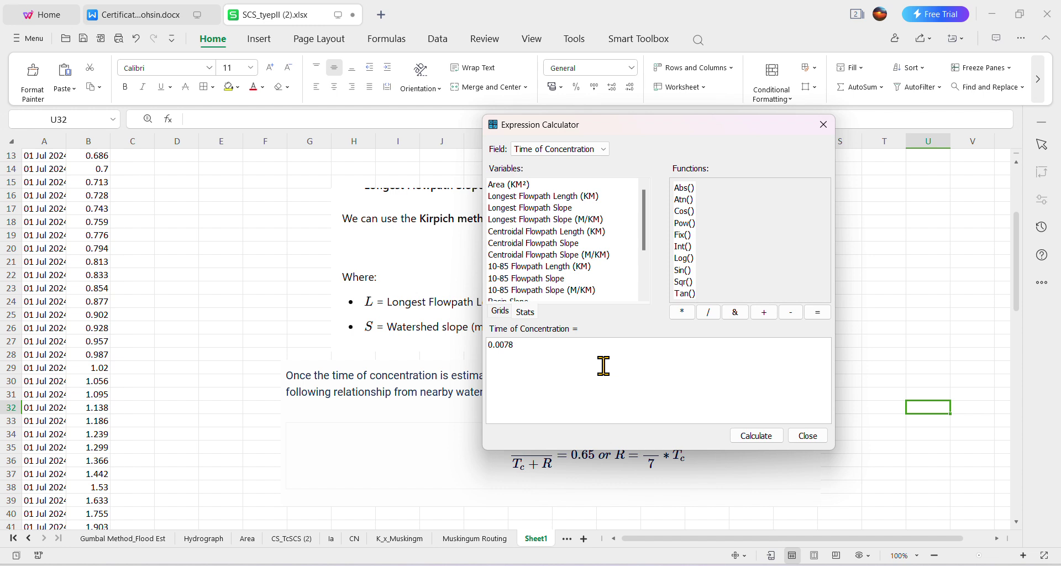
left_click(683, 312)
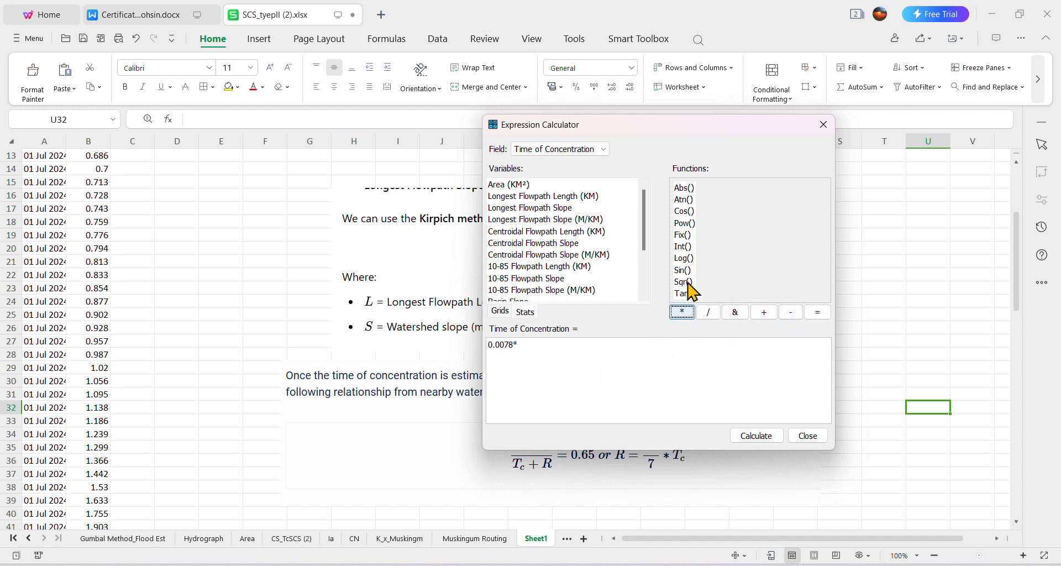
double_click(684, 223)
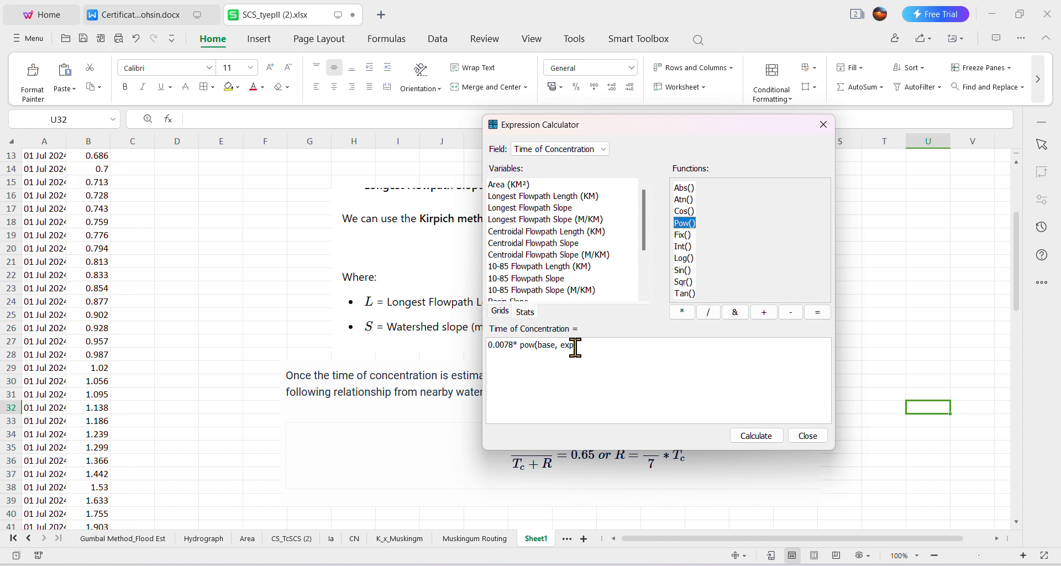
left_click_drag(575, 347, 538, 347)
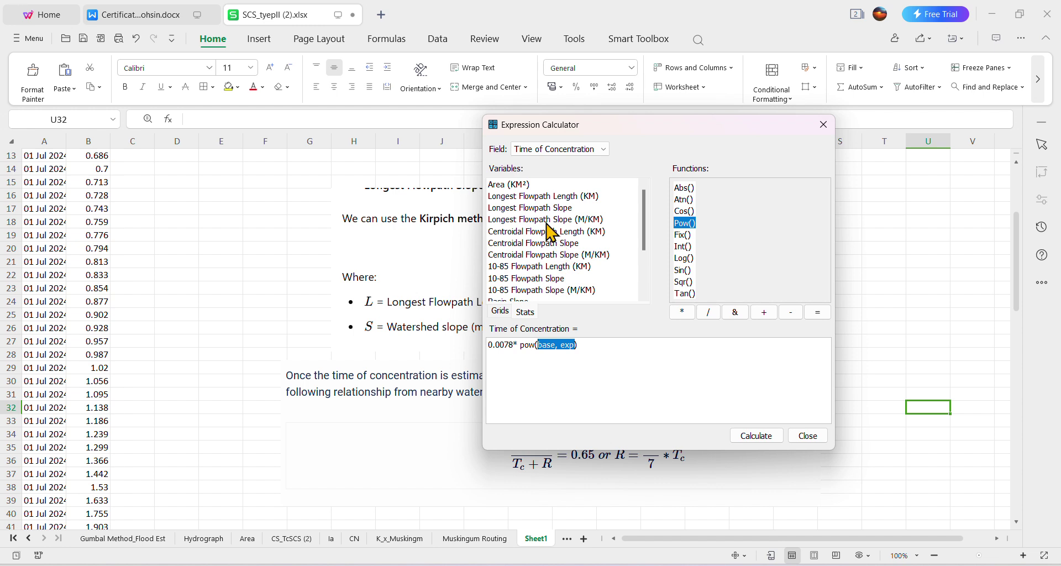
double_click(536, 198)
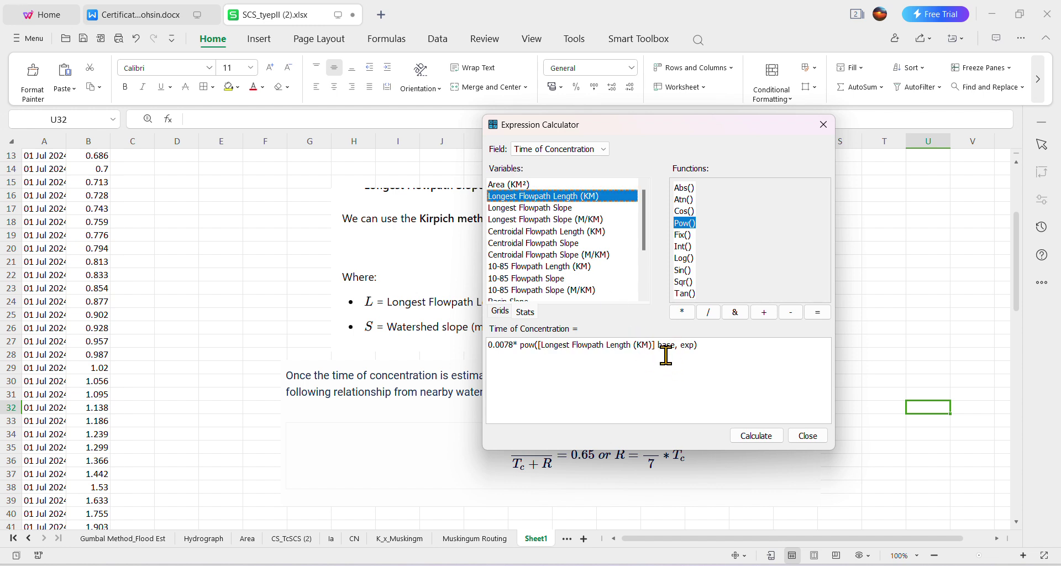
left_click_drag(658, 343, 691, 346)
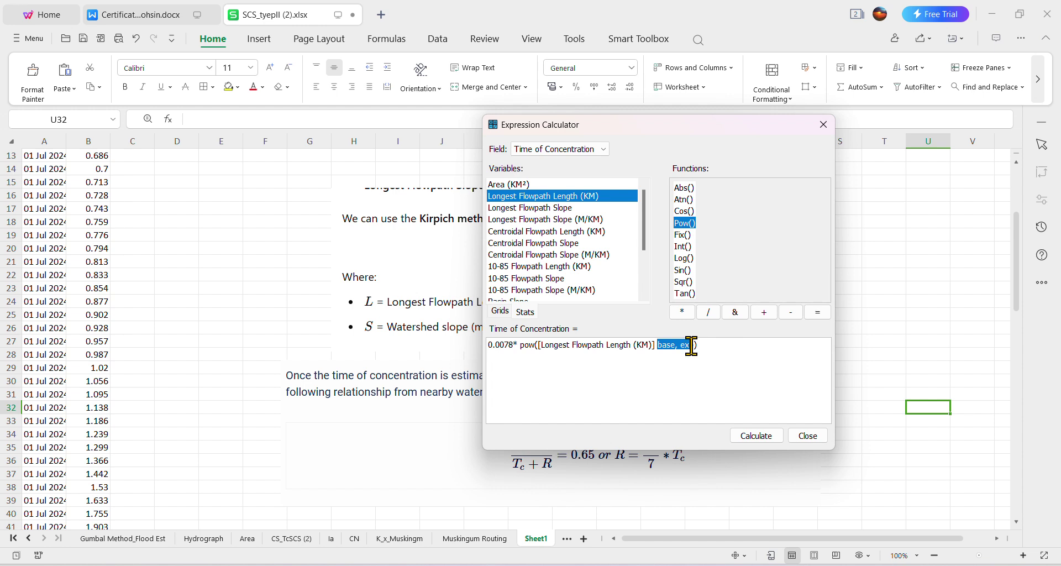
key("BackSpace")
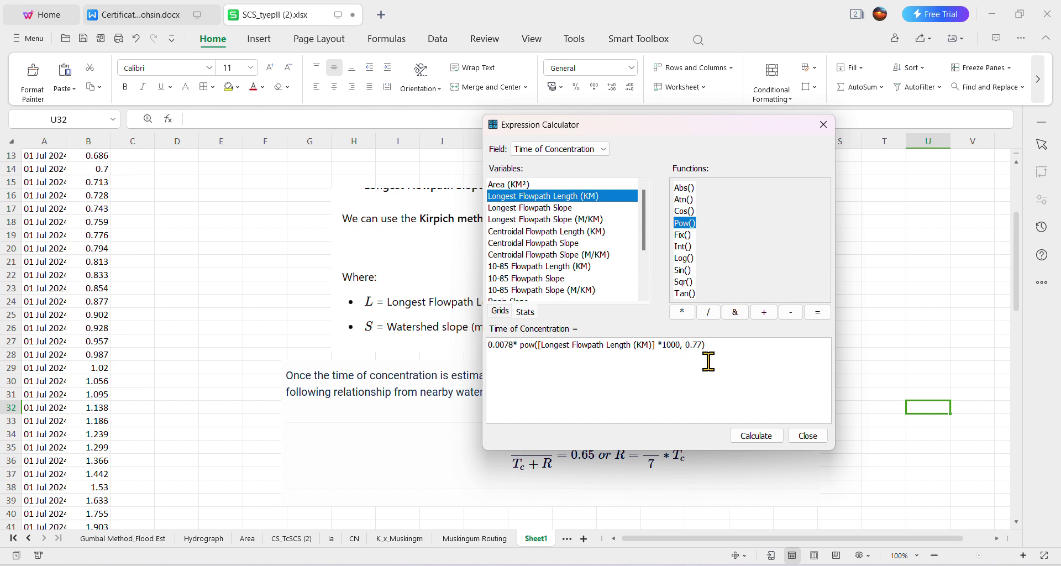
Append *pow([Longest Flowpath Slope], -0.385), divide by 60, and calculate Tc for all subbasins.
left_click(741, 344)
left_click(708, 312)
double_click(684, 227)
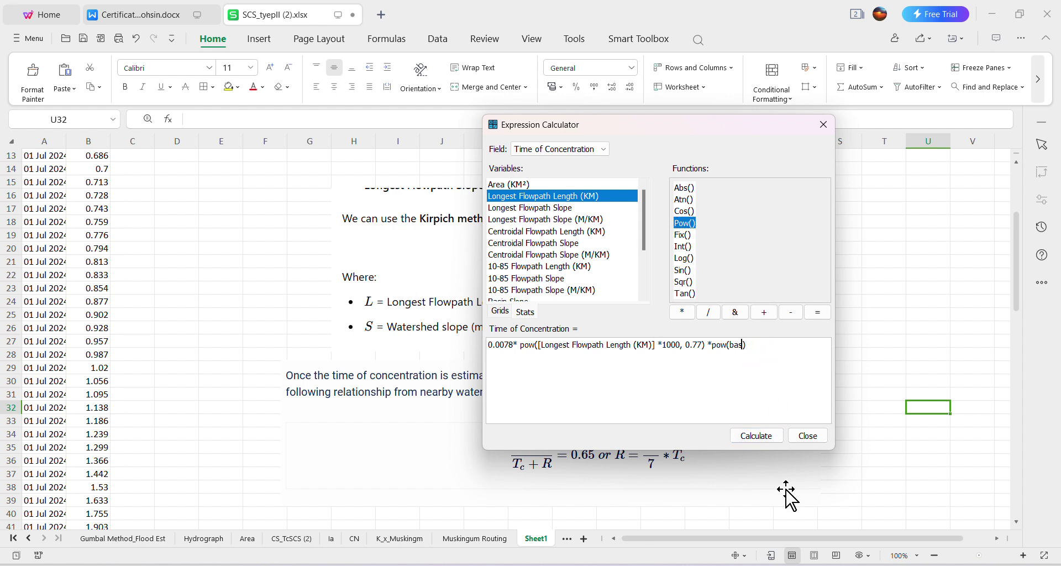
left_click(563, 208)
double_click(562, 209)
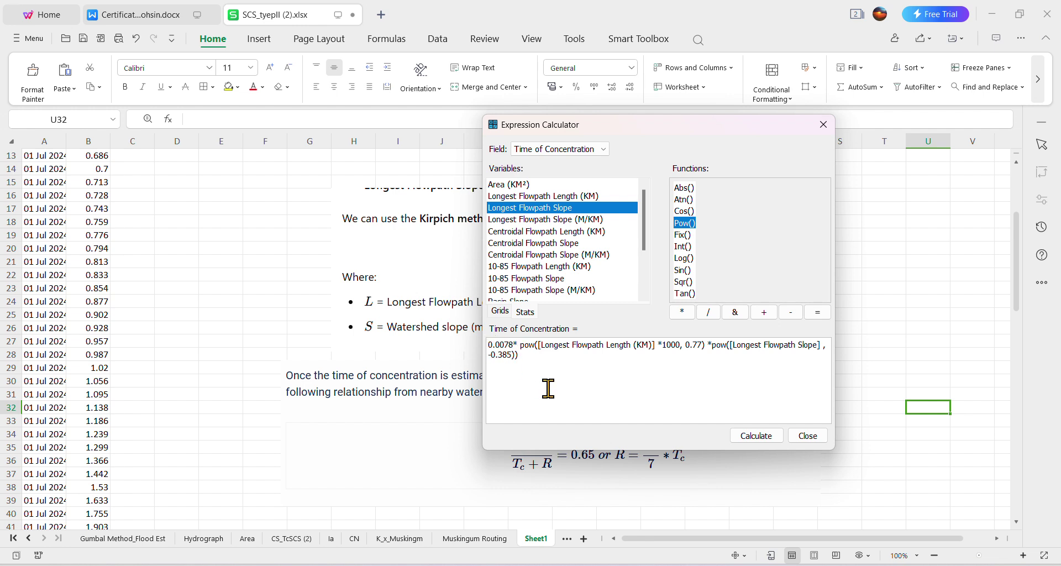
type("(")
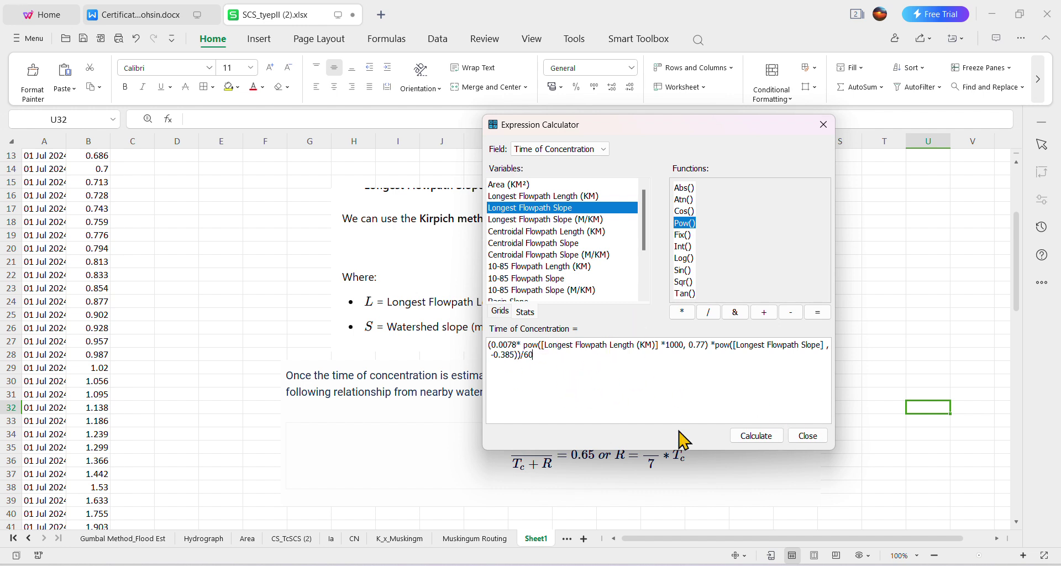
left_click(762, 436)
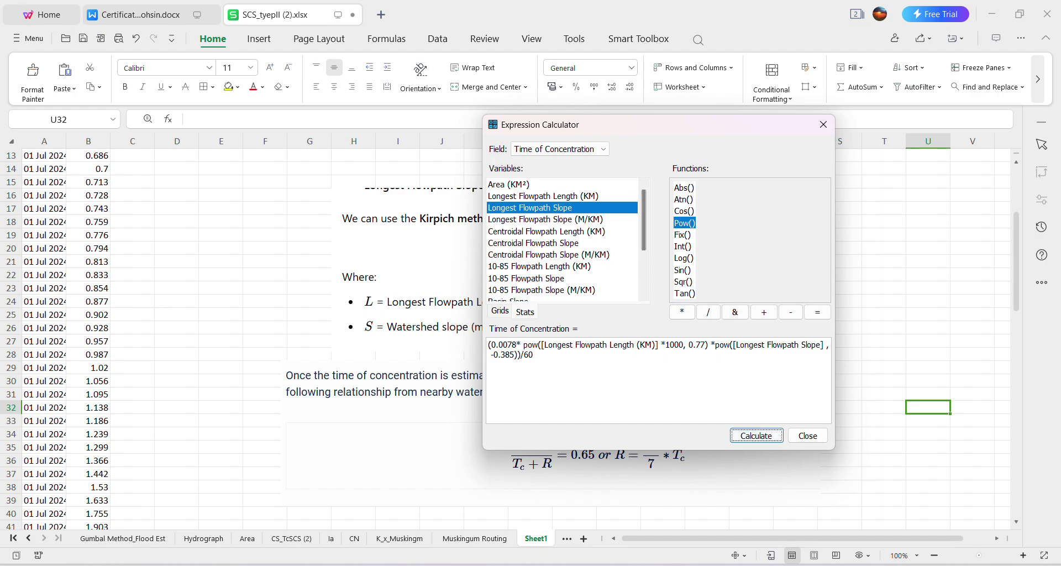
Copy the full Kirpich expression, close the calculator, and select the empty Storage Coefficient cells.
mouse_move(664, 565)
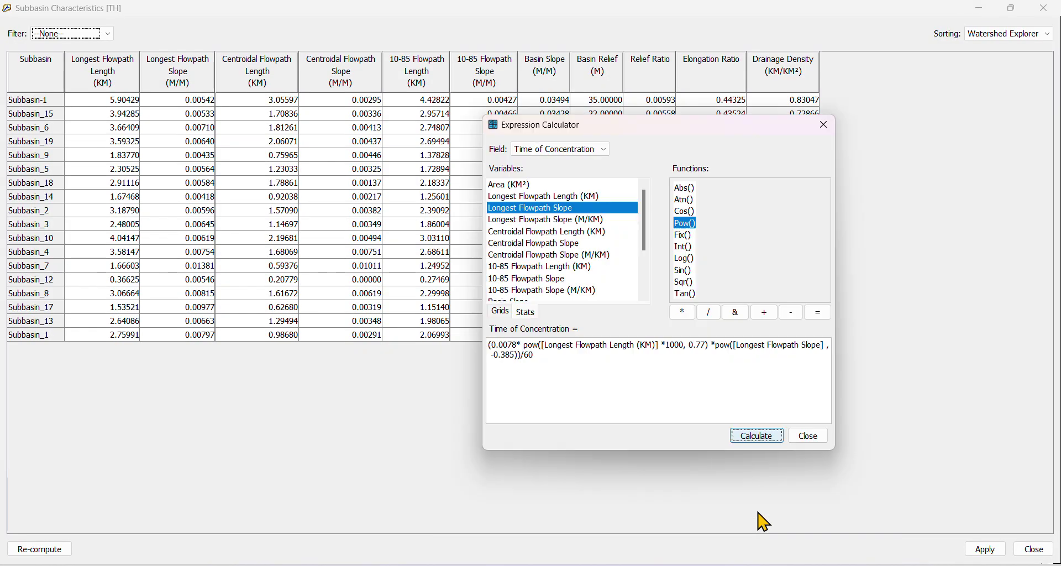
left_click(762, 518)
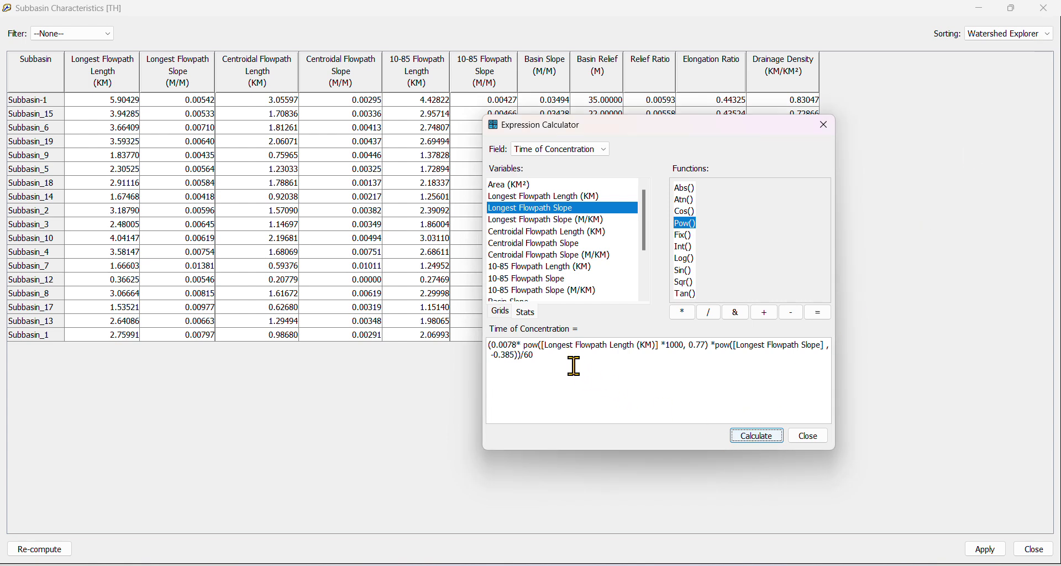
left_click_drag(575, 366, 476, 341)
key("ctrl+c")
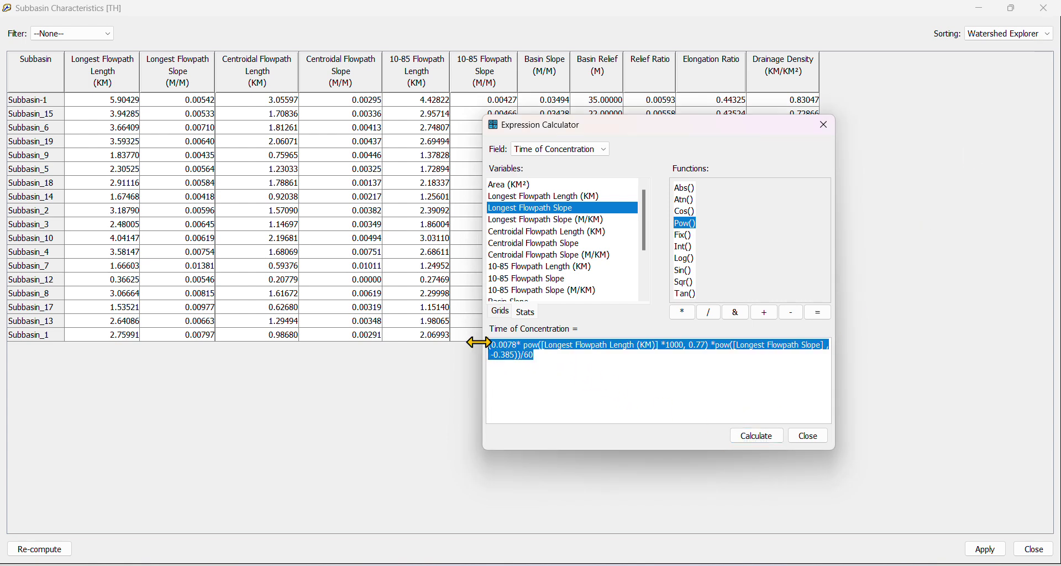
left_click(810, 438)
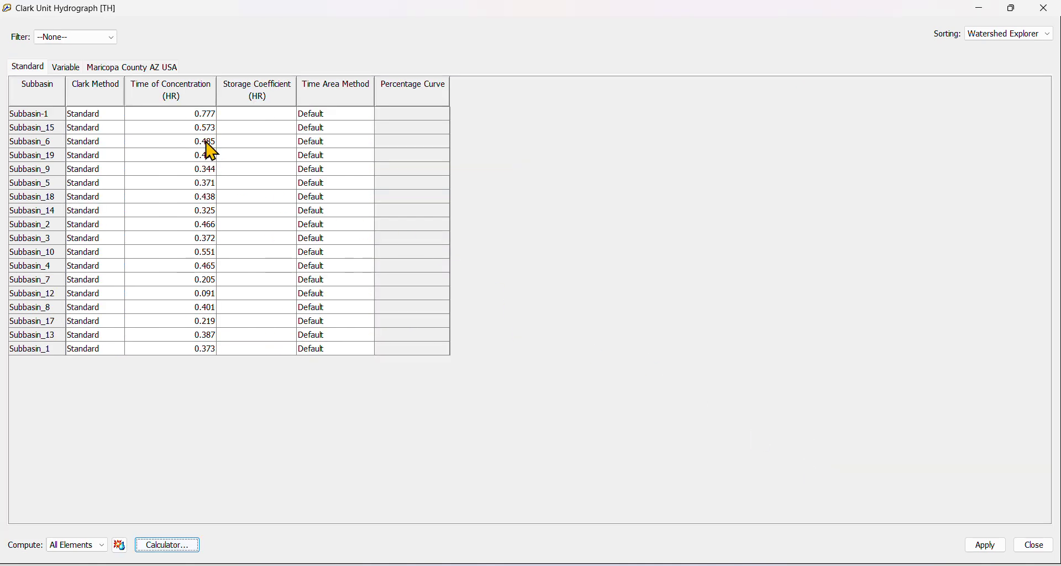
left_click_drag(180, 116, 180, 352)
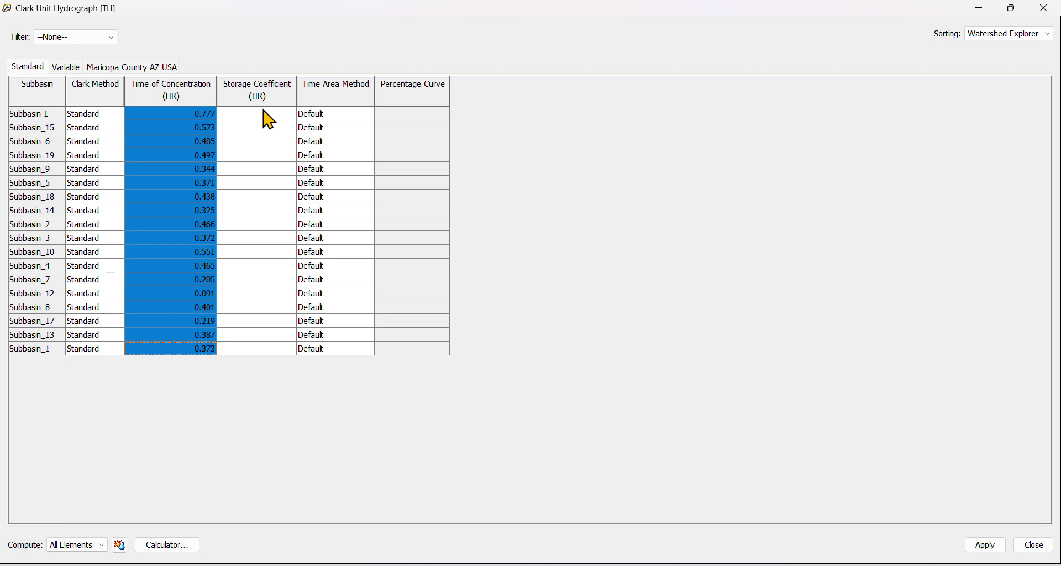
left_click_drag(264, 113, 256, 366)
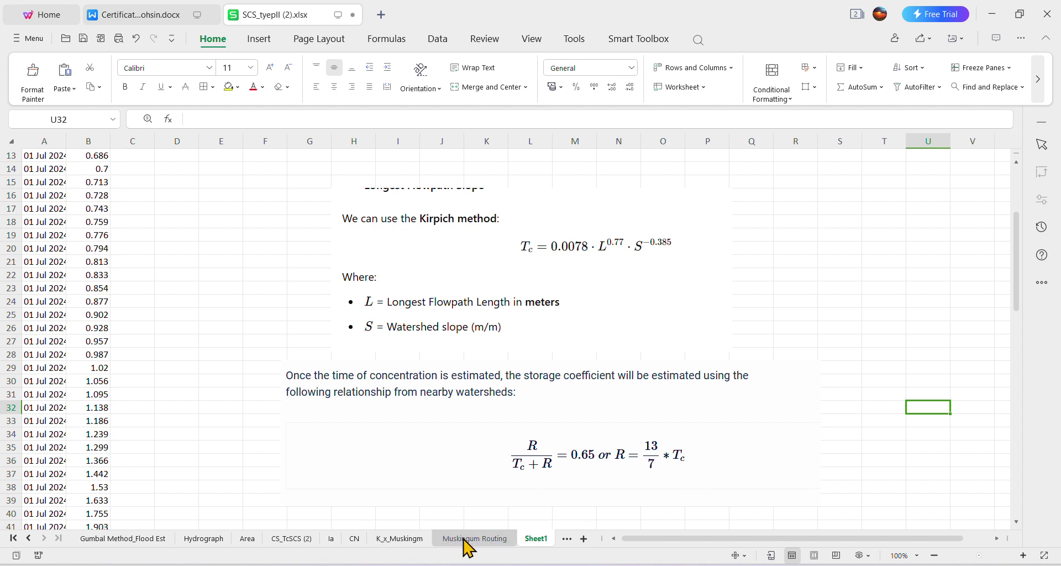
mouse_move(665, 565)
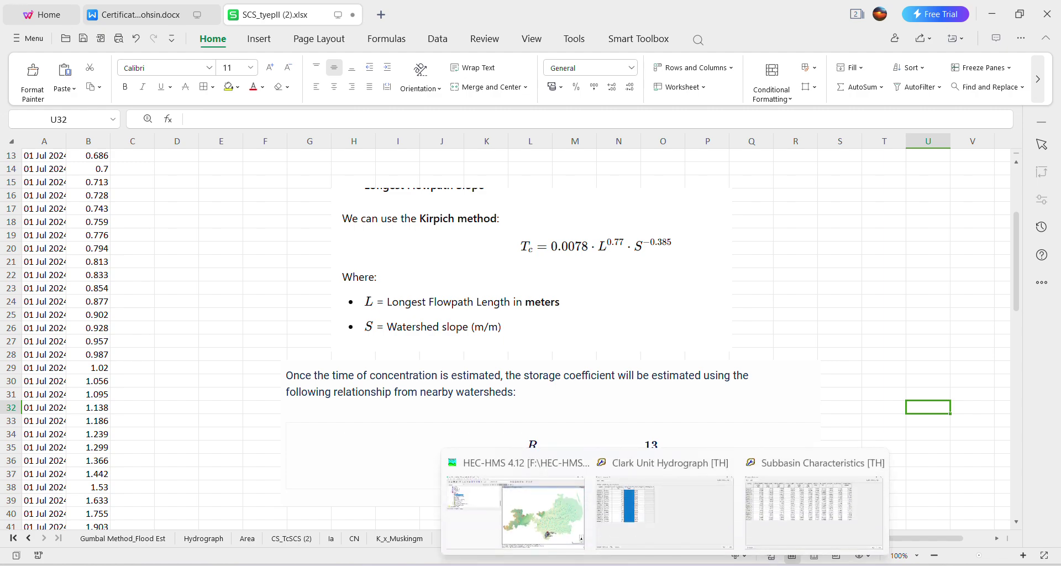
left_click(685, 508)
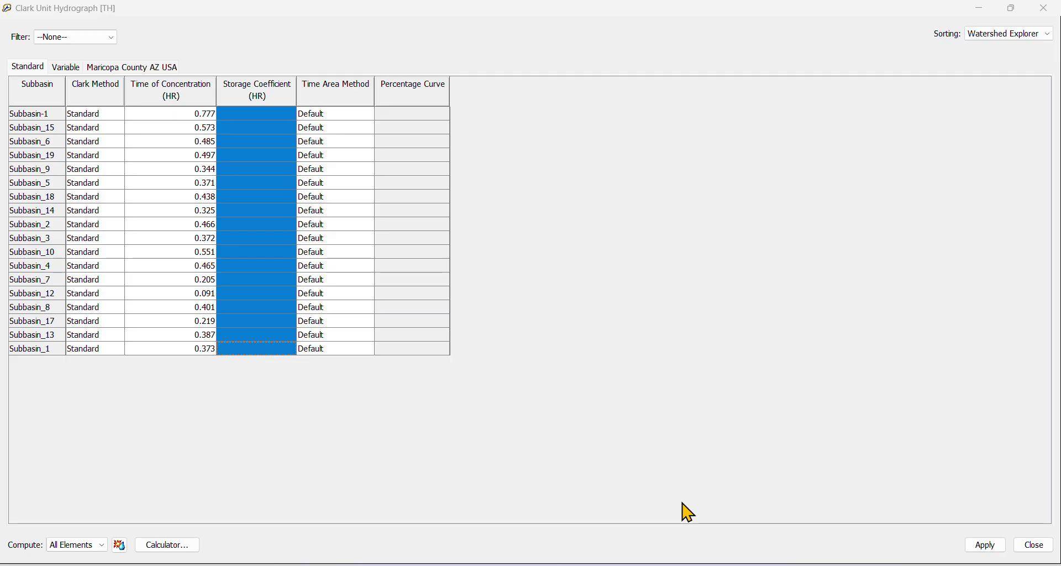
Compute Storage Coefficient as (13/7) times the pasted Kirpich expression, e.g. 1.44 for Subbasin-1.
left_click(159, 546)
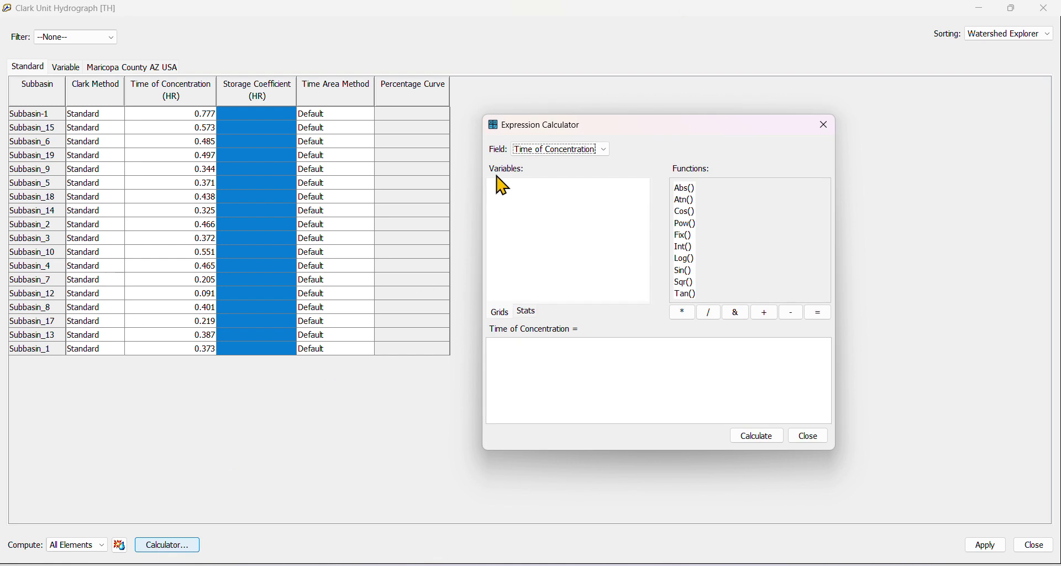
left_click(605, 152)
left_click(574, 173)
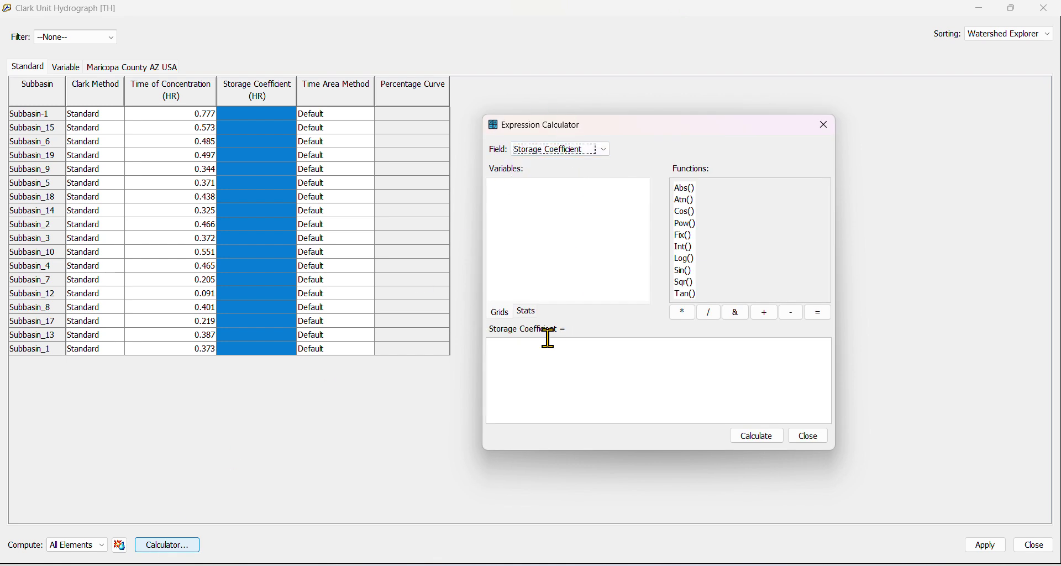
left_click(527, 312)
left_click(520, 347)
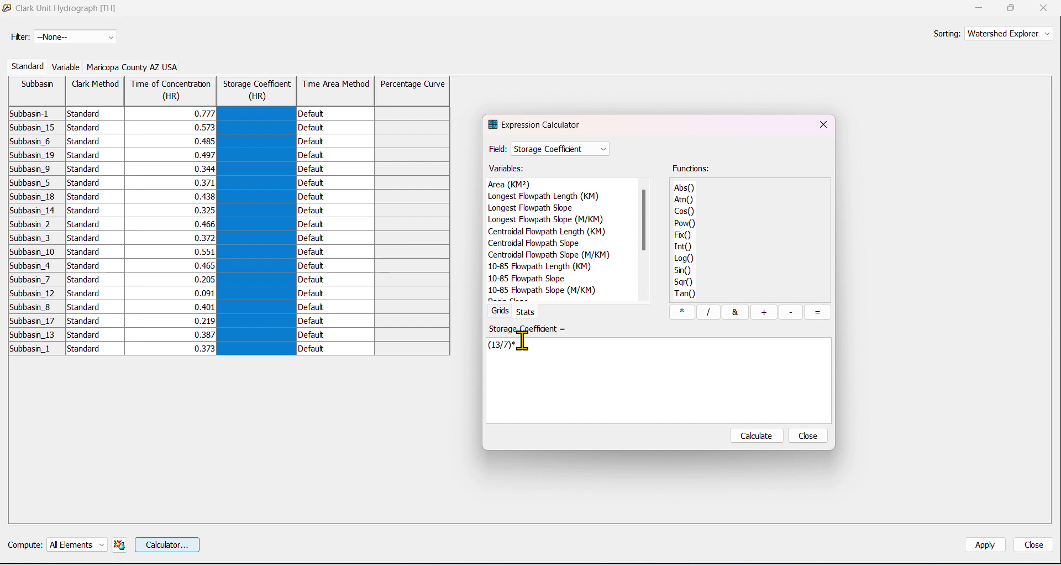
key("ctrl+v")
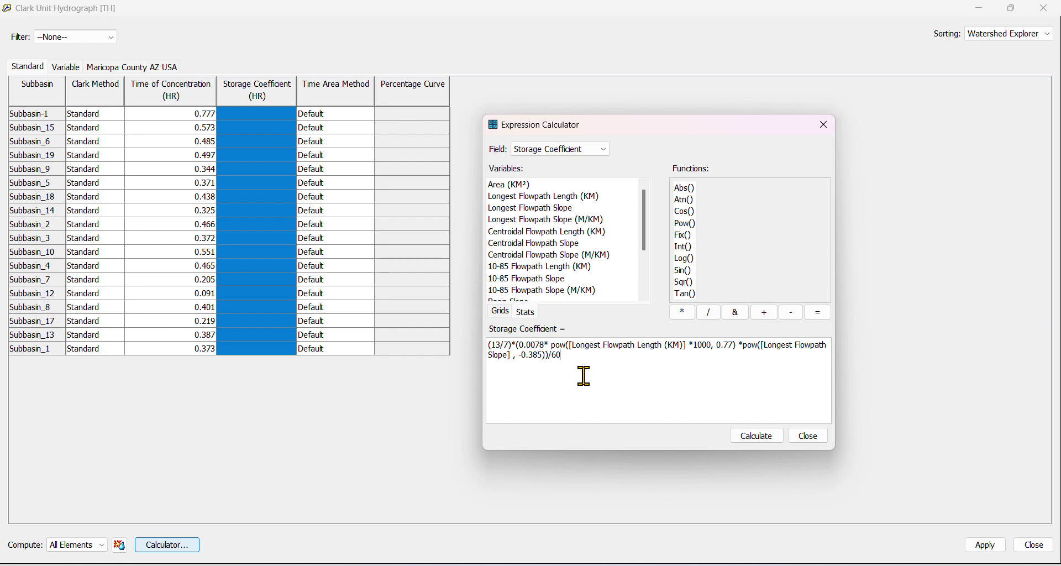
left_click(757, 436)
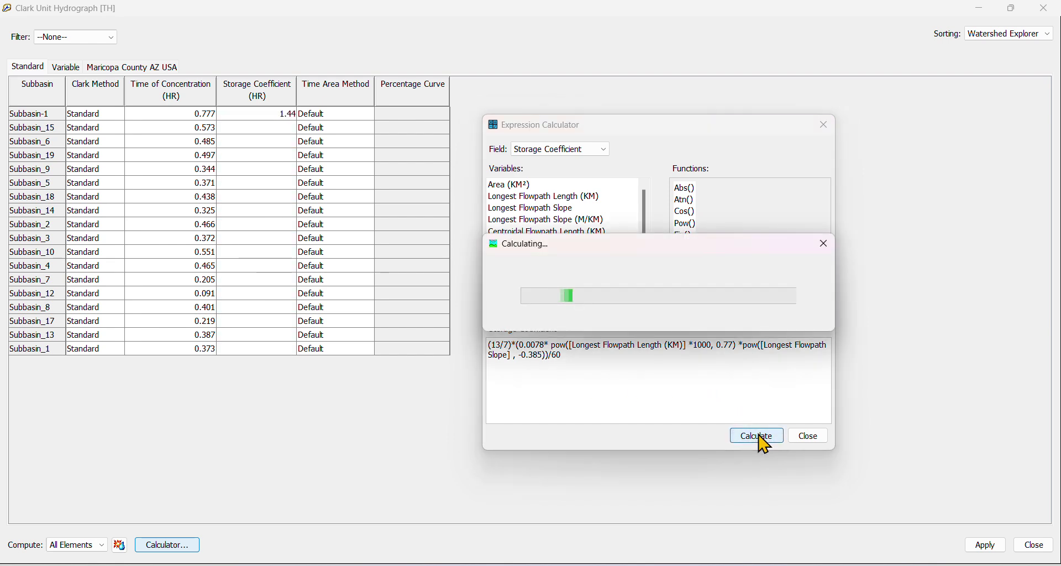
left_click(809, 436)
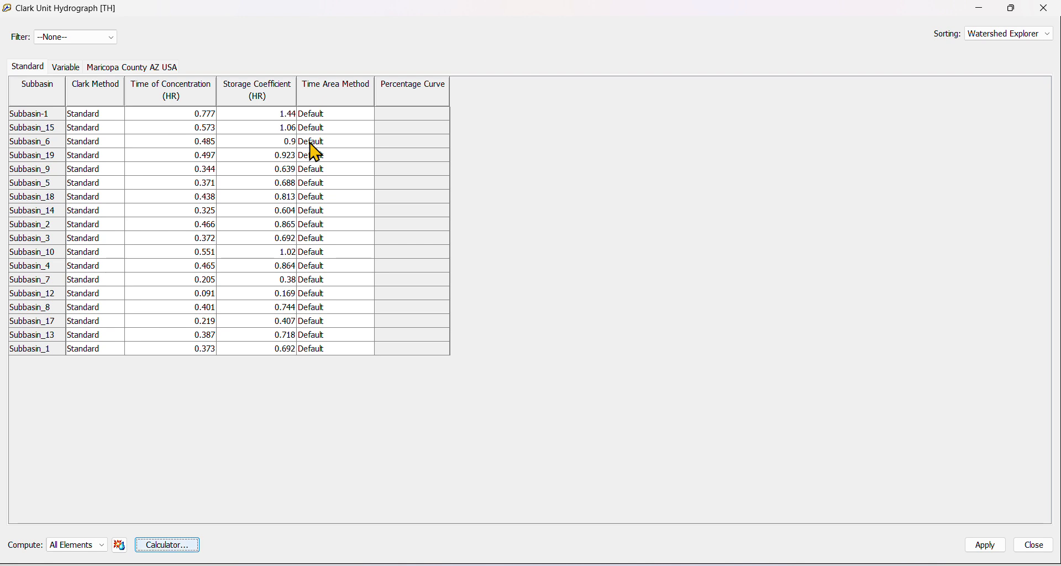
Apply the Clark parameters and close the Clark and Subbasin Characteristics tables.
left_click(992, 546)
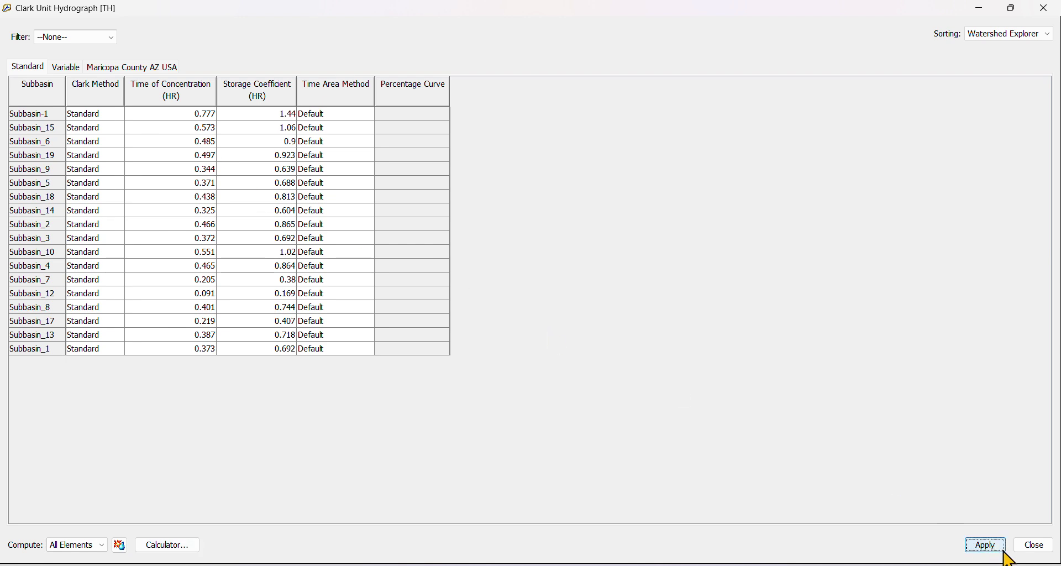
left_click(1034, 546)
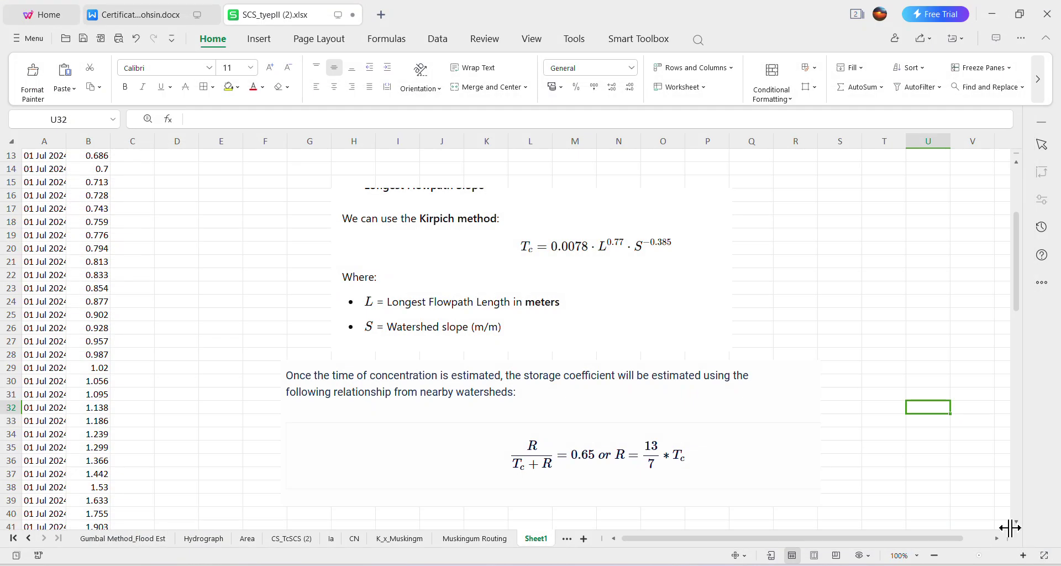
mouse_move(607, 543)
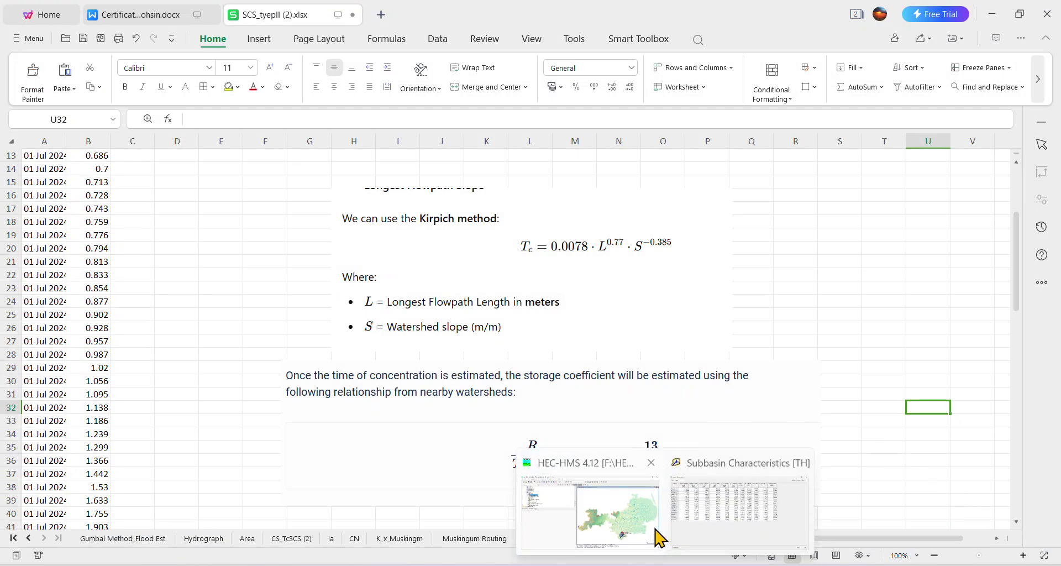
left_click(655, 528)
left_click(735, 500)
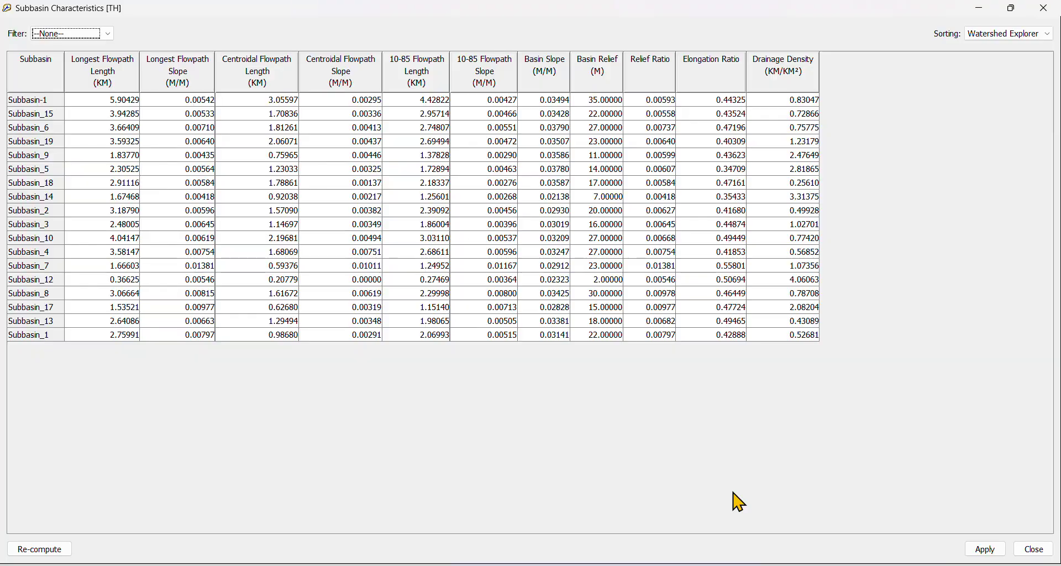
left_click(1045, 13)
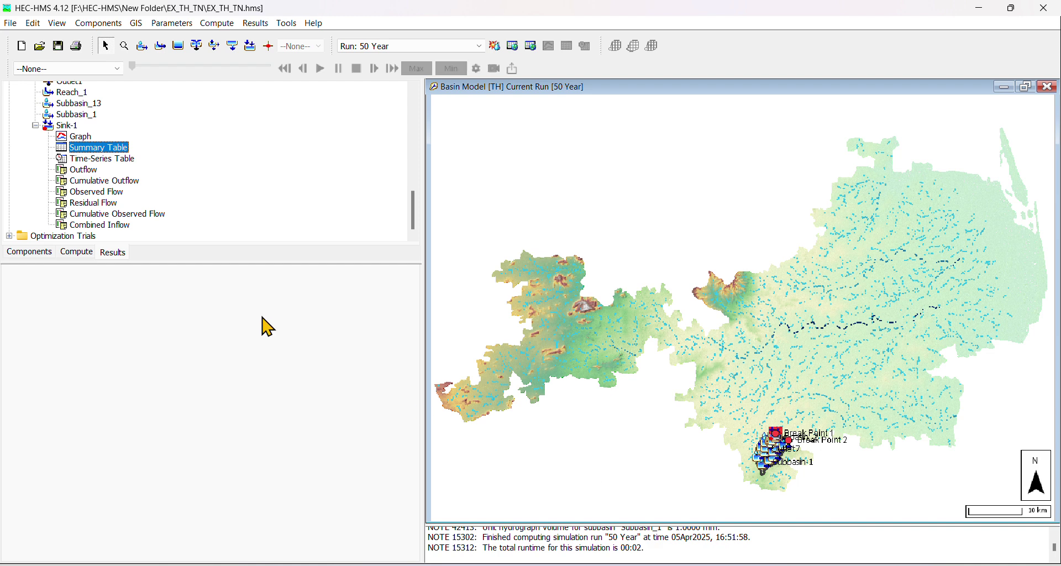
scroll(33, 163, "up", 10)
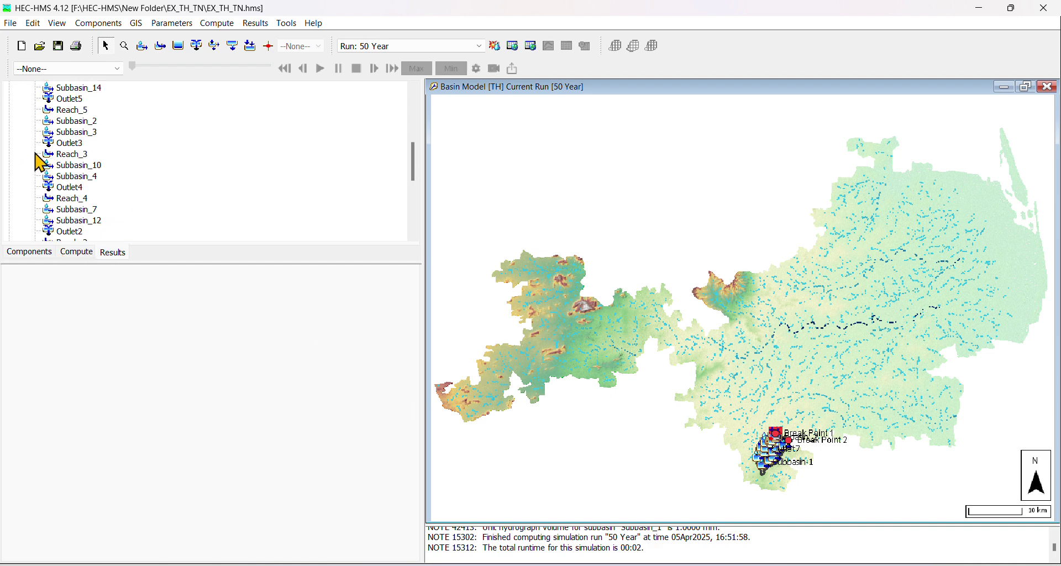
Recompute the 50 Year simulation run from the Compute tab.
double_click(56, 111)
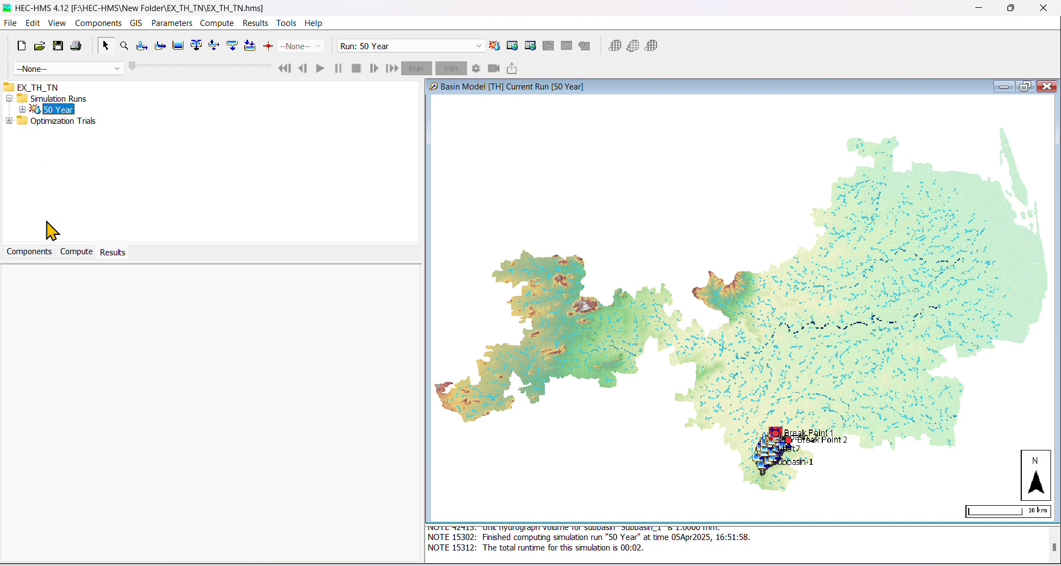
left_click(76, 252)
left_click(50, 110)
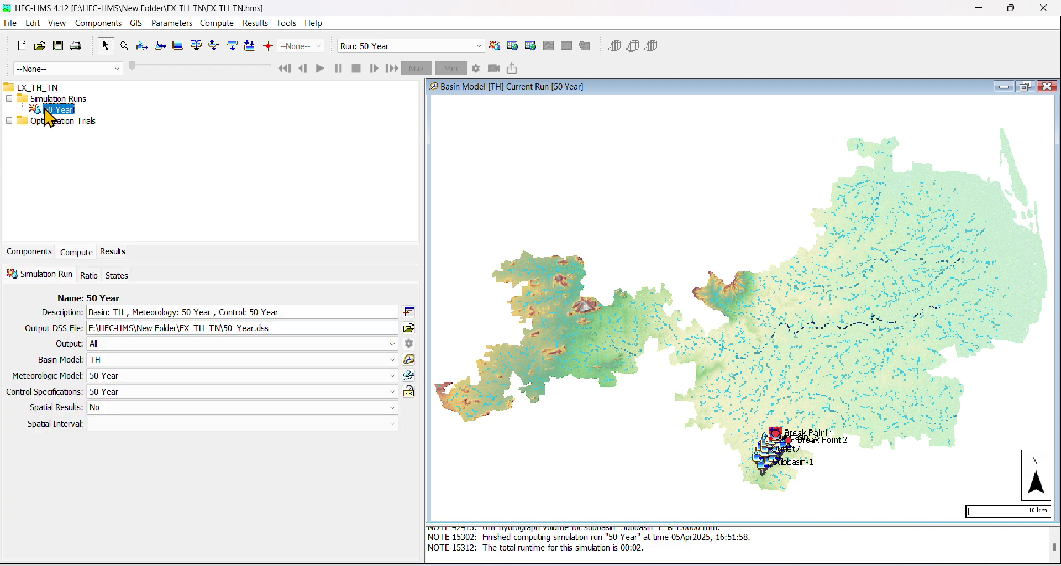
right_click(50, 109)
left_click(76, 126)
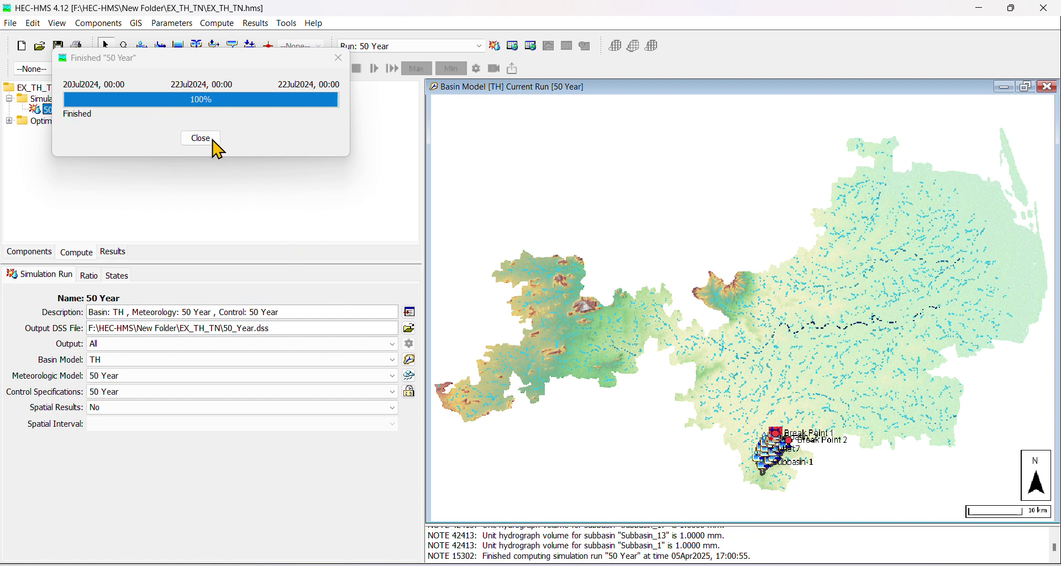
left_click(210, 135)
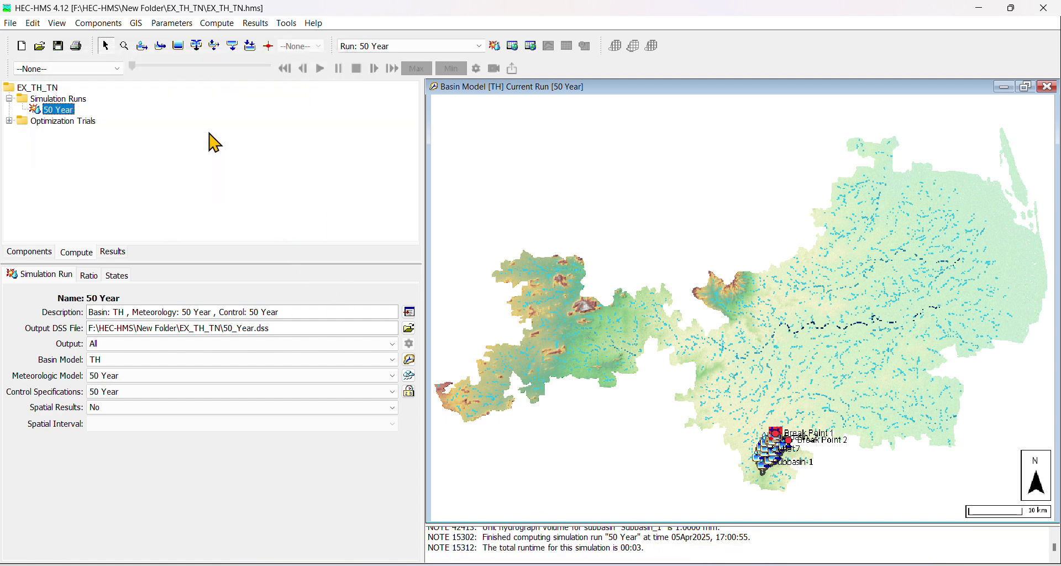
Expand the 50 Year results on the Results tab down to Sink-1.
left_click(110, 253)
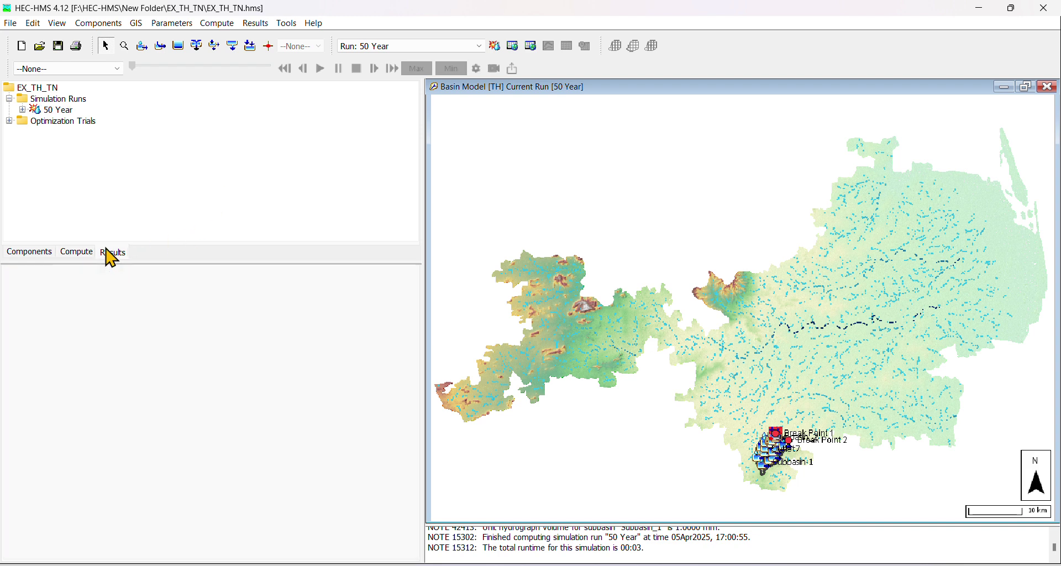
left_click(22, 110)
scroll(78, 134, "up", 2)
scroll(95, 178, "down", 6)
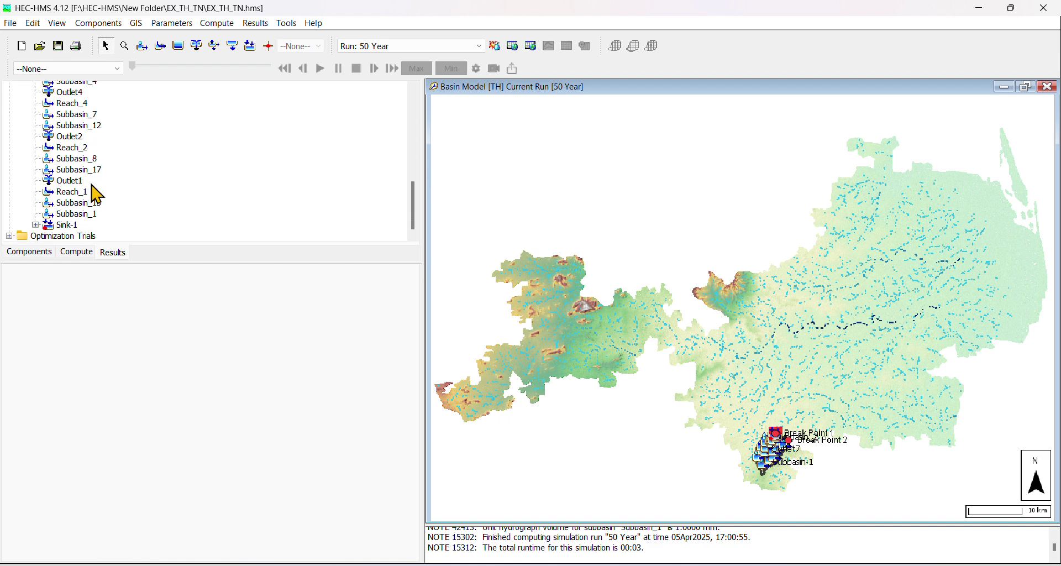
left_click(35, 226)
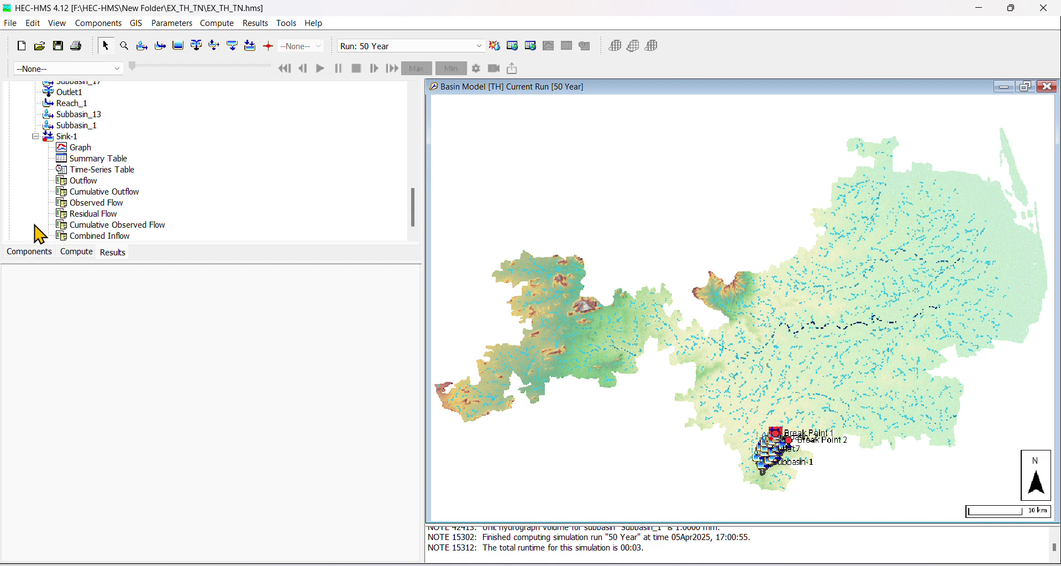
left_click(79, 149)
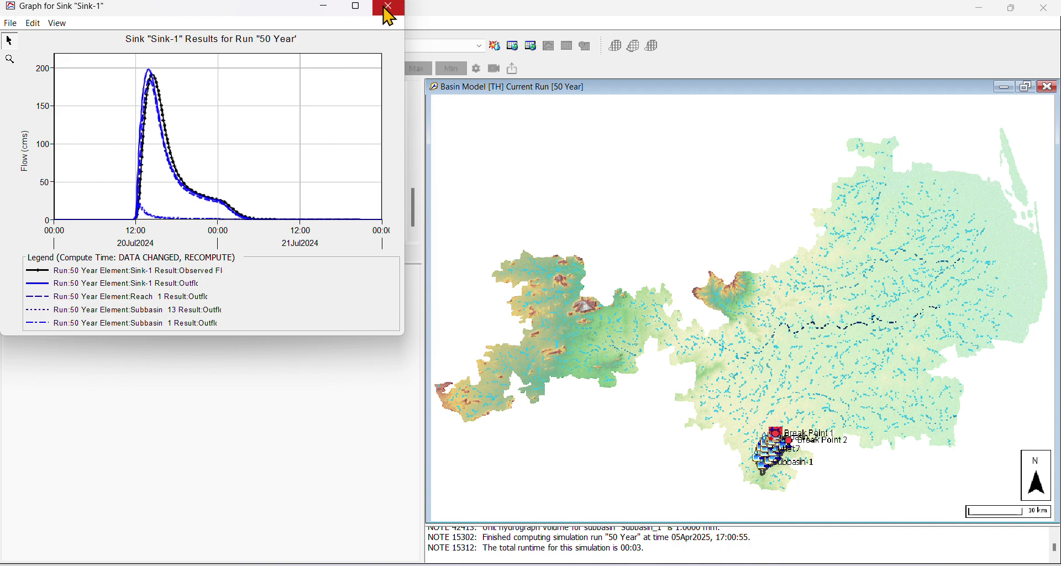
left_click(356, 7)
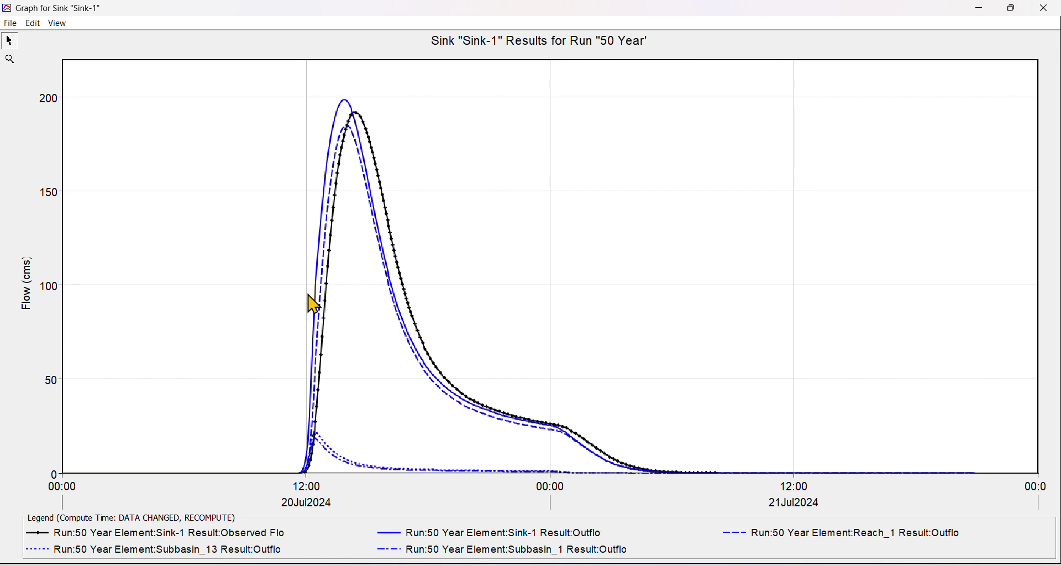
left_click(249, 554)
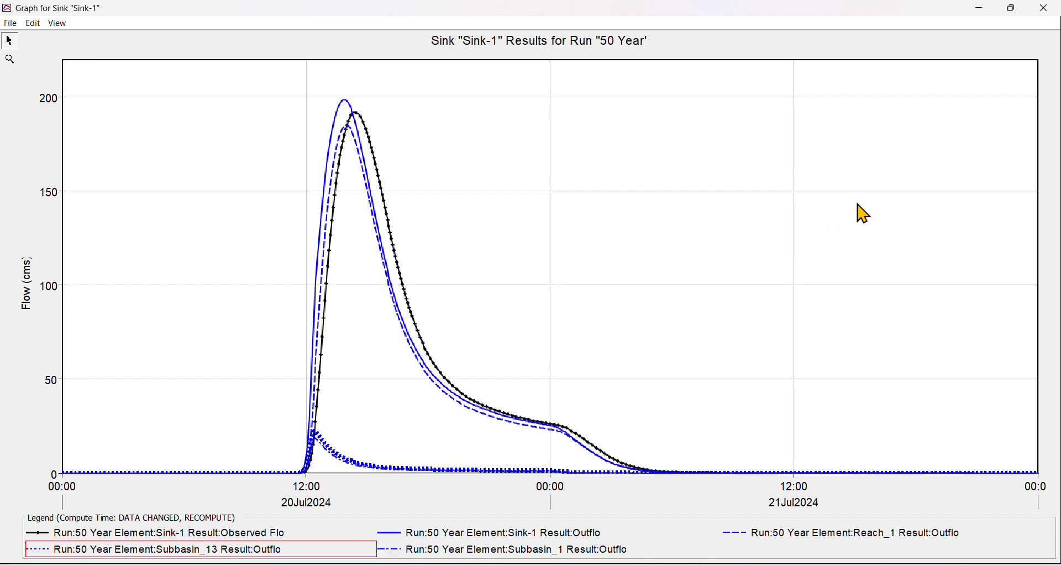
Close the hydrograph and show the Sink-1 summary maximized: 198.6 vs observed 192.0 m³/s.
left_click(1045, 8)
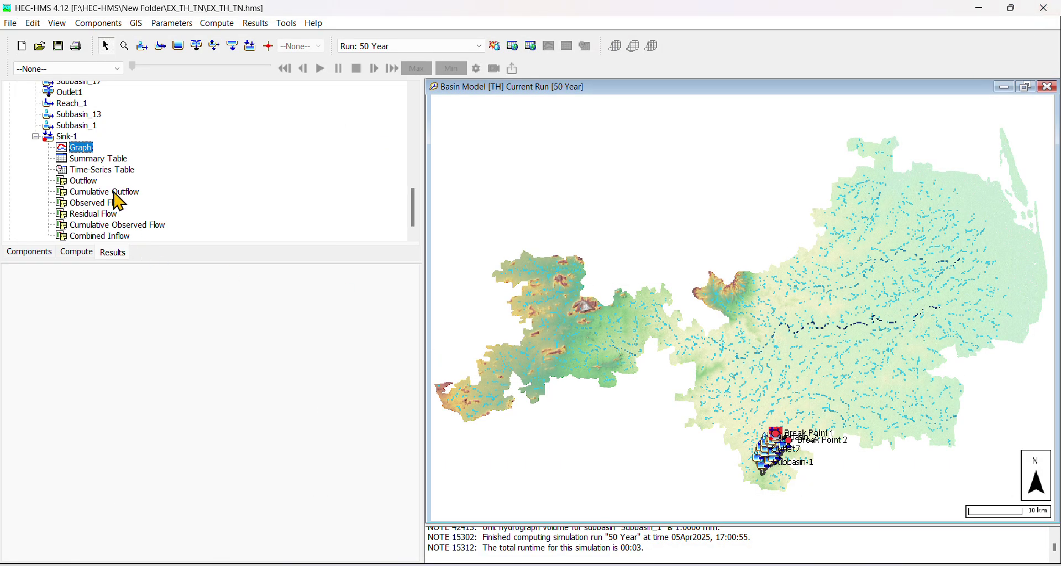
left_click(98, 158)
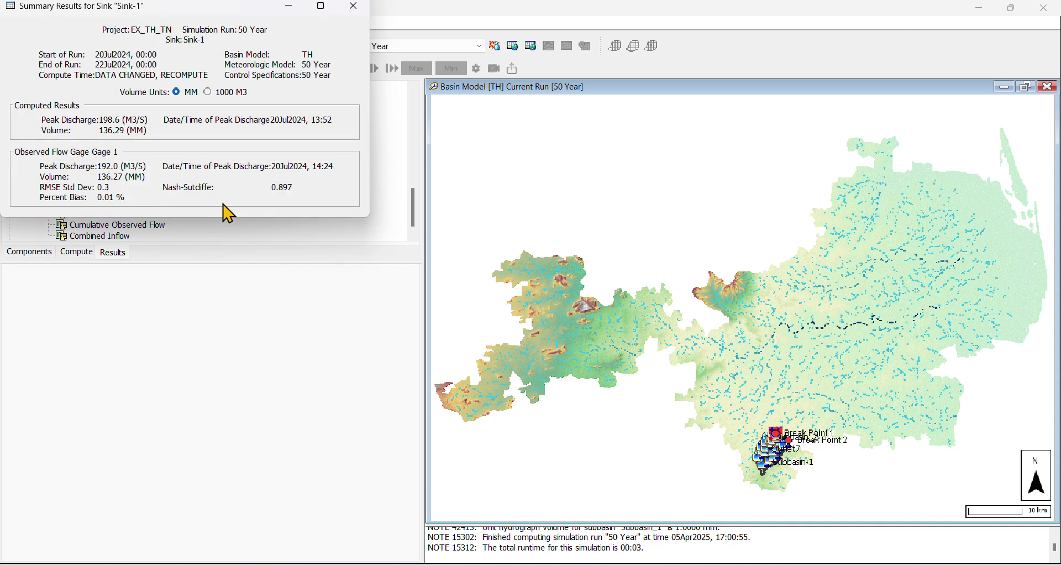
left_click(321, 6)
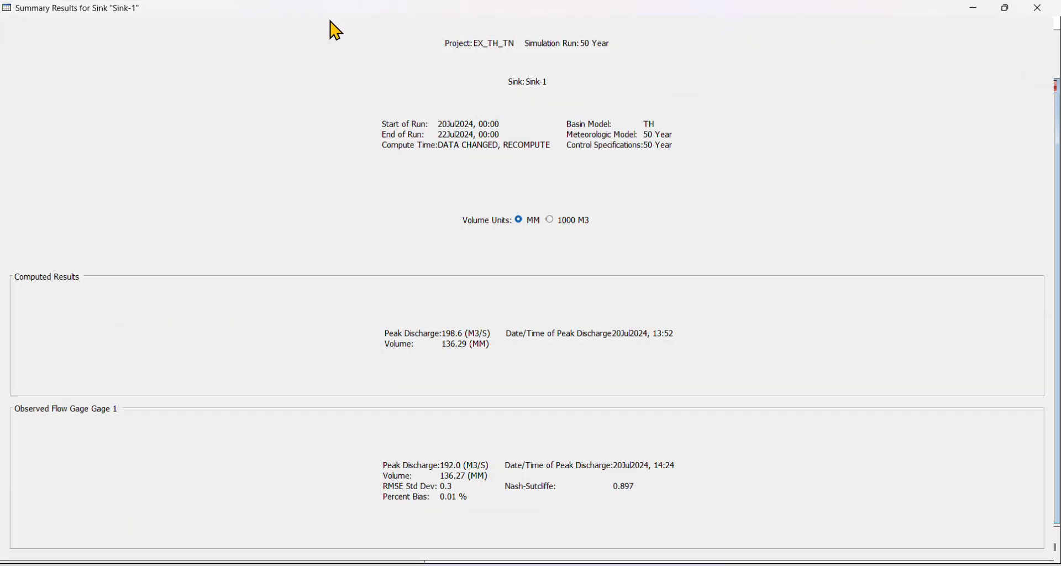